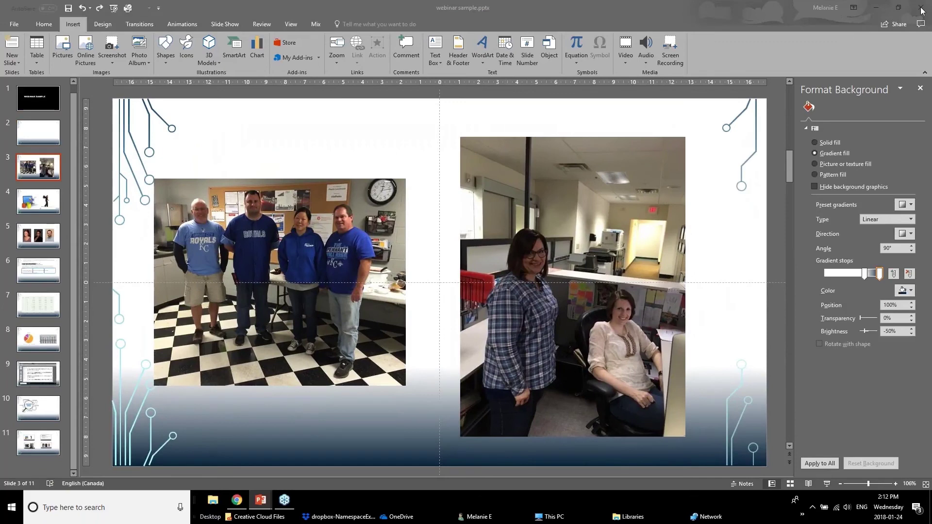
Step: Close the background formatting options and brighten the four-person group photo on slide 3 with a brightness/contrast correction preset
left_click(920, 89)
left_click(372, 258)
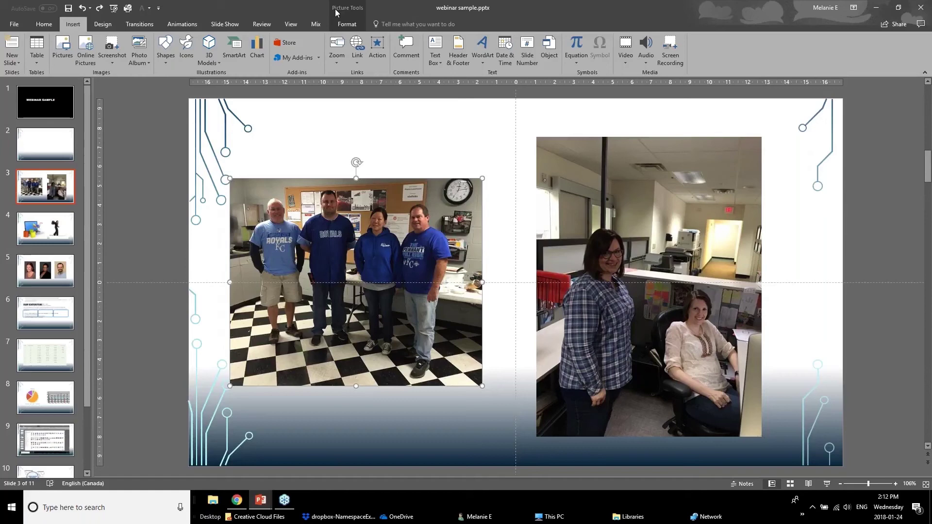
left_click(346, 24)
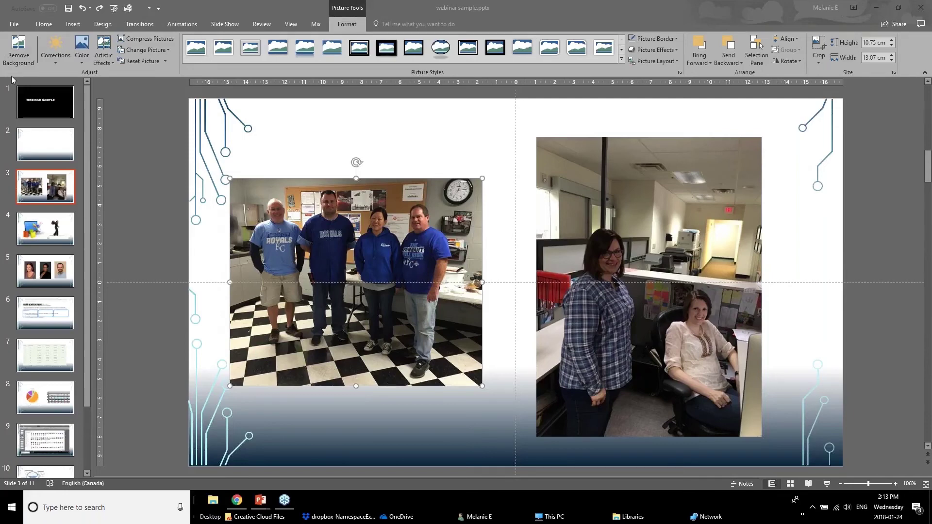
left_click(56, 58)
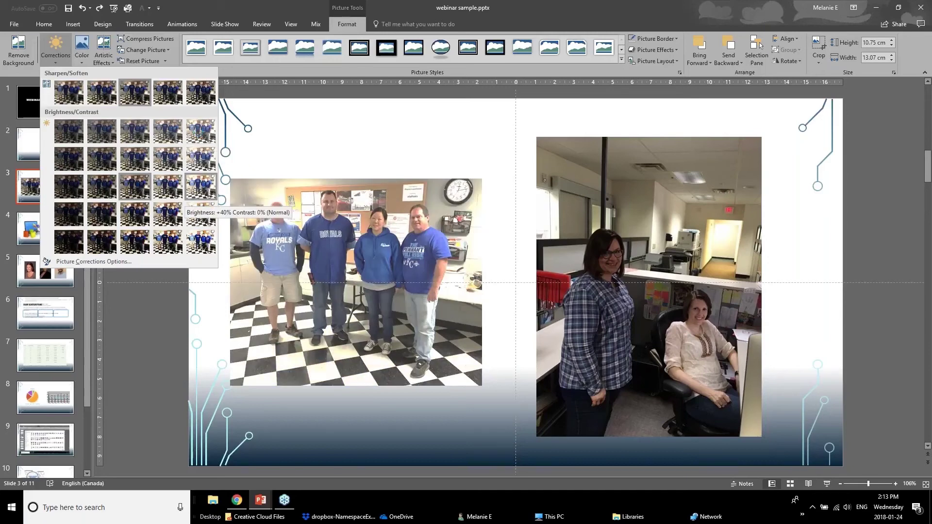
left_click(201, 189)
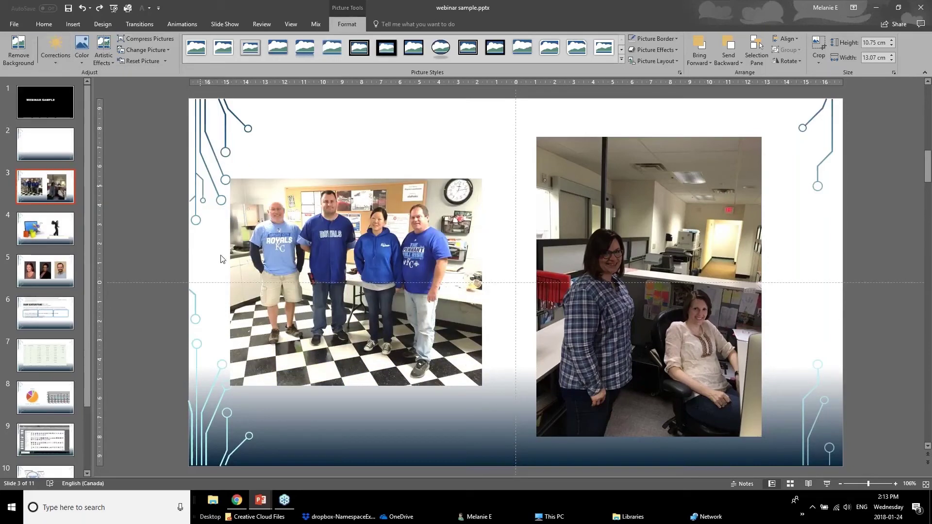
left_click(175, 322)
key("ctrl+z")
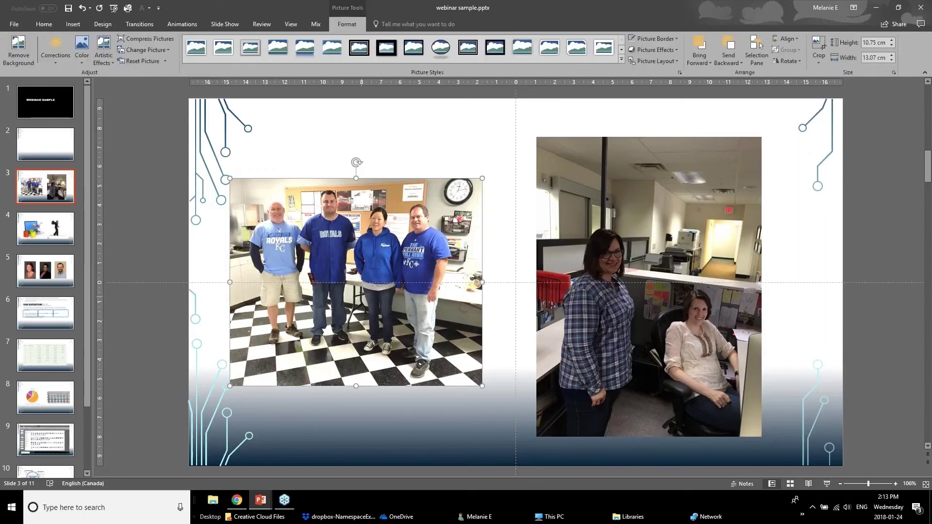
Step: Set the color saturation of the group photo to 33%
left_click(81, 50)
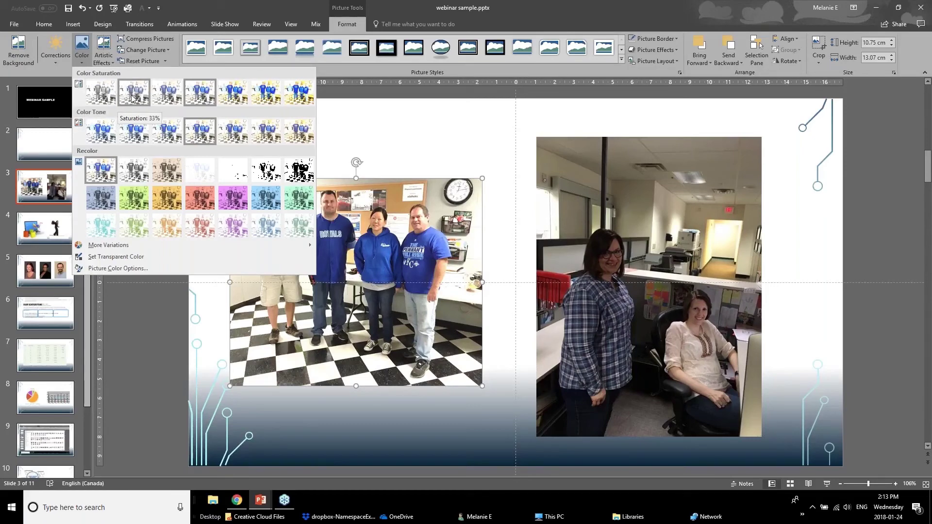
key("Escape")
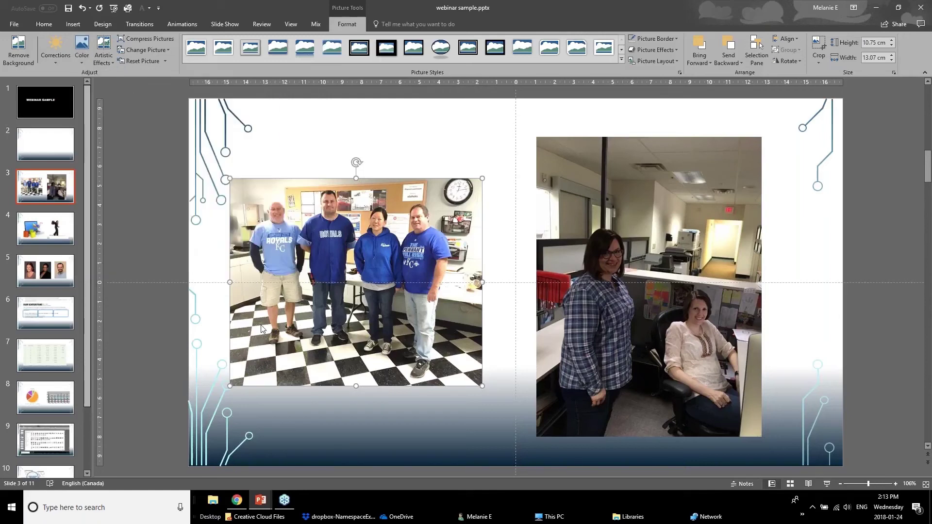
key("Escape")
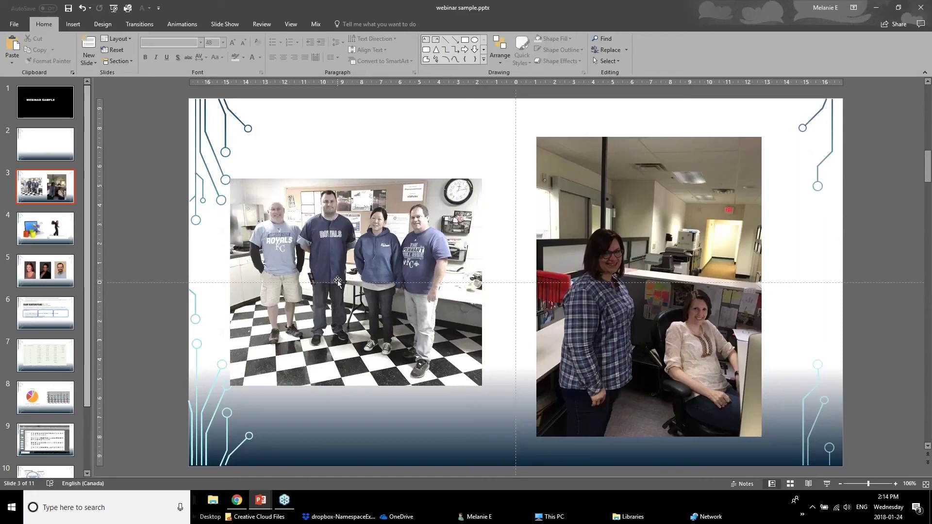
Step: Brighten the photo of the two women in the office with a brightness/contrast correction preset
double_click(755, 288)
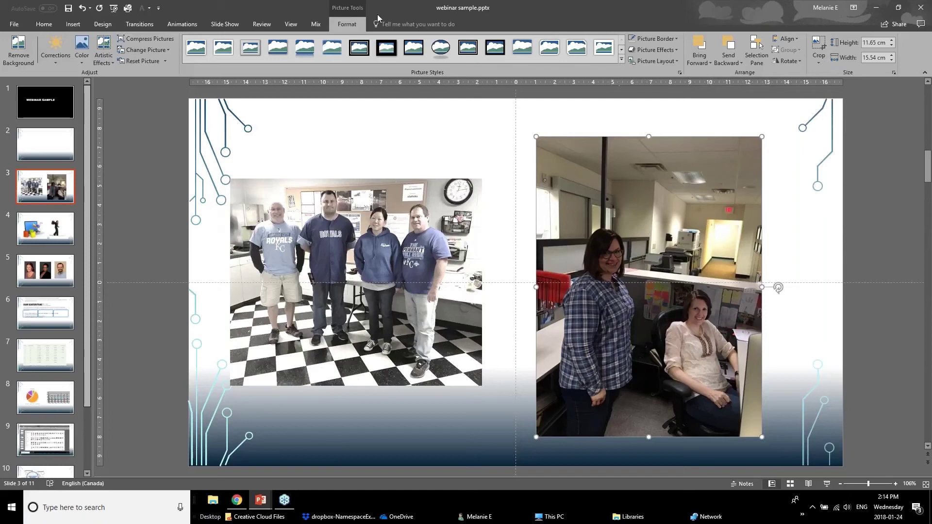
left_click(45, 61)
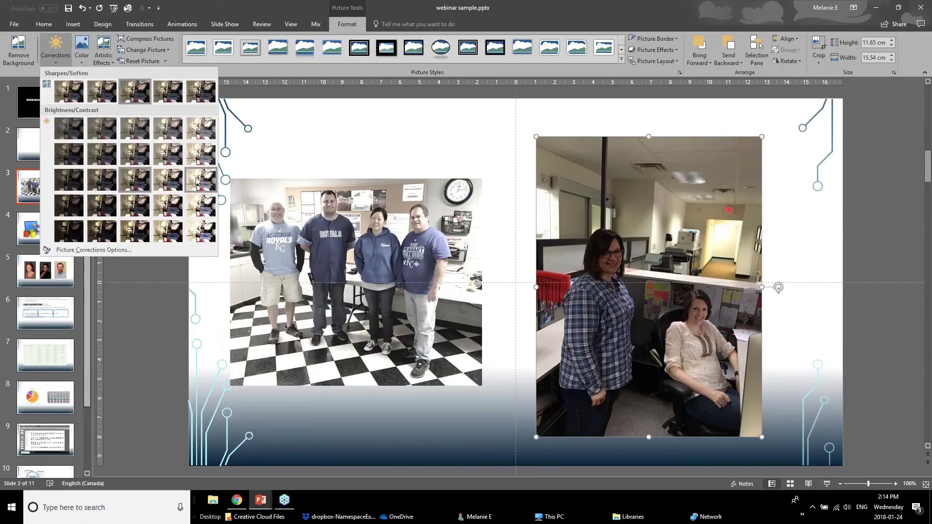
left_click(166, 179)
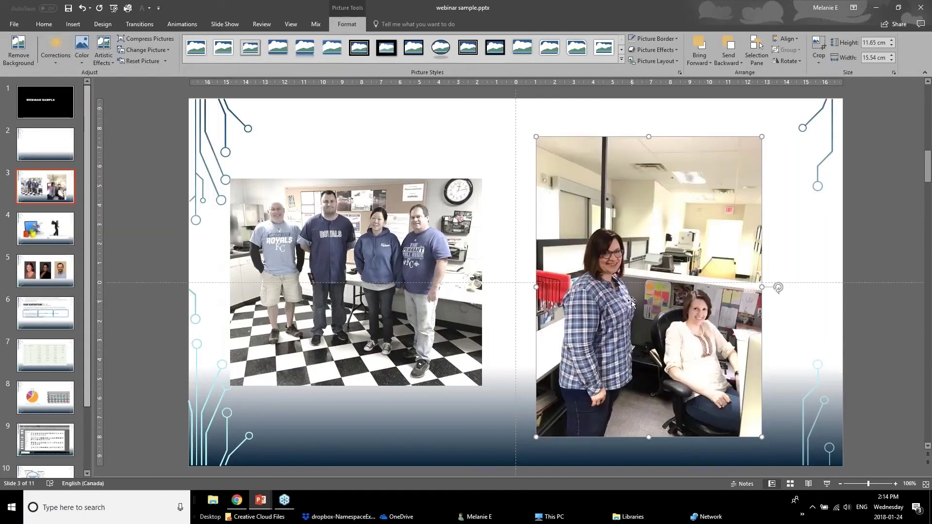
Step: Crop the top, bottom and left edges of the office photo closely around the two women, to about 9.95 by 7.9 cm
left_click(819, 49)
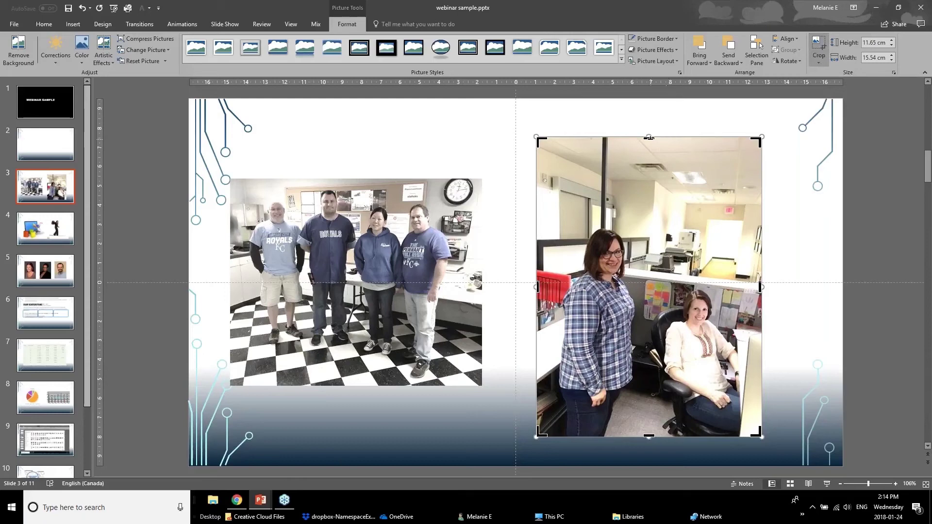
left_click_drag(649, 141, 649, 224)
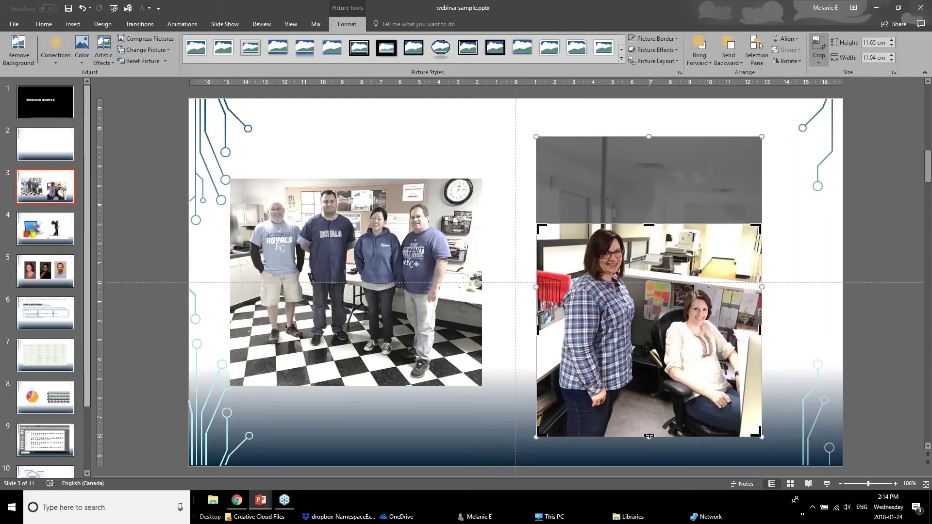
left_click_drag(649, 437, 651, 375)
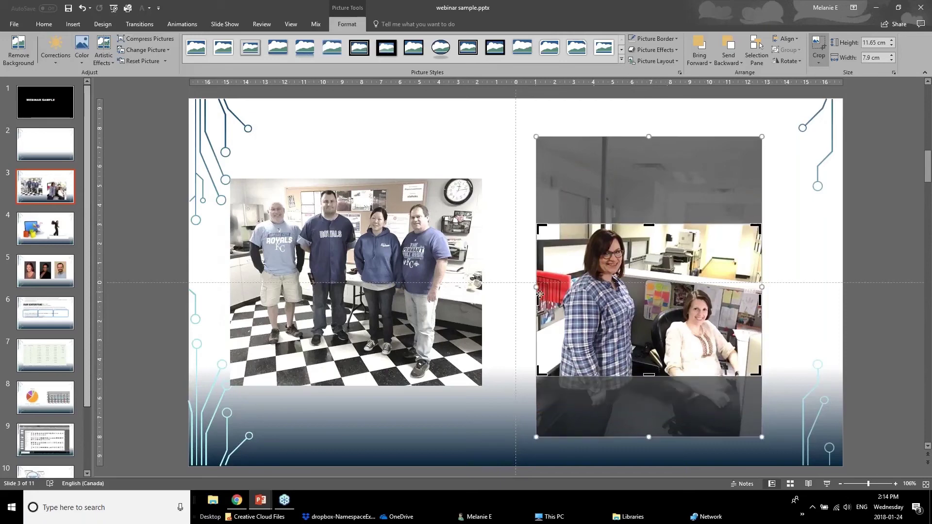
left_click_drag(539, 294, 569, 293)
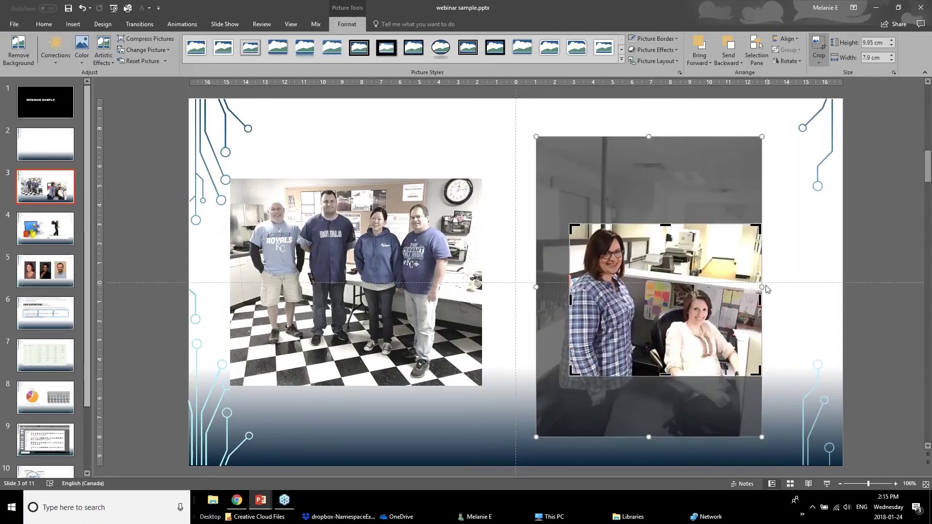
mouse_move(762, 287)
left_mouse_down()
mouse_move(753, 295)
mouse_move(769, 296)
left_mouse_up()
left_click(860, 329)
Step: Enlarge the cropped office photo to about 11.37 by 9.03 cm and position it in the right half of the slide
key("ctrl+z")
key("ctrl+z")
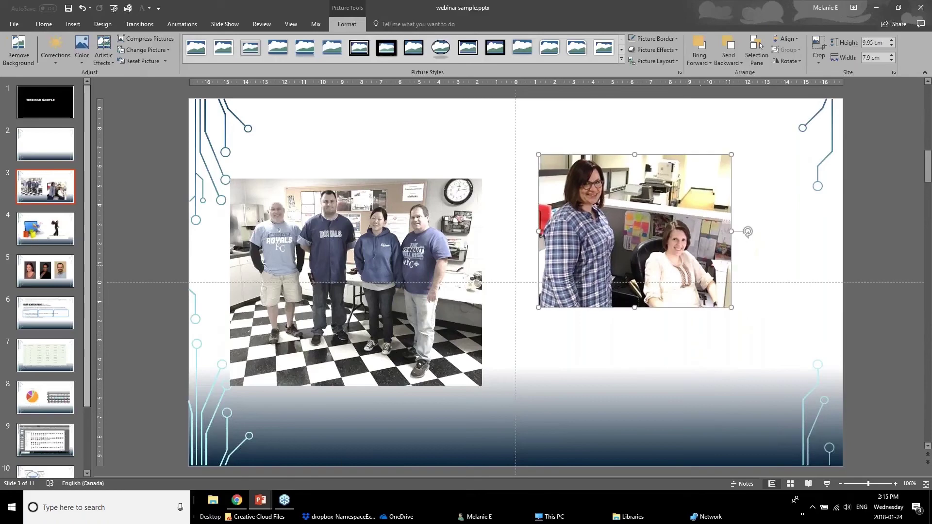
key("ctrl+z")
key("ctrl+z")
key("ctrl+z")
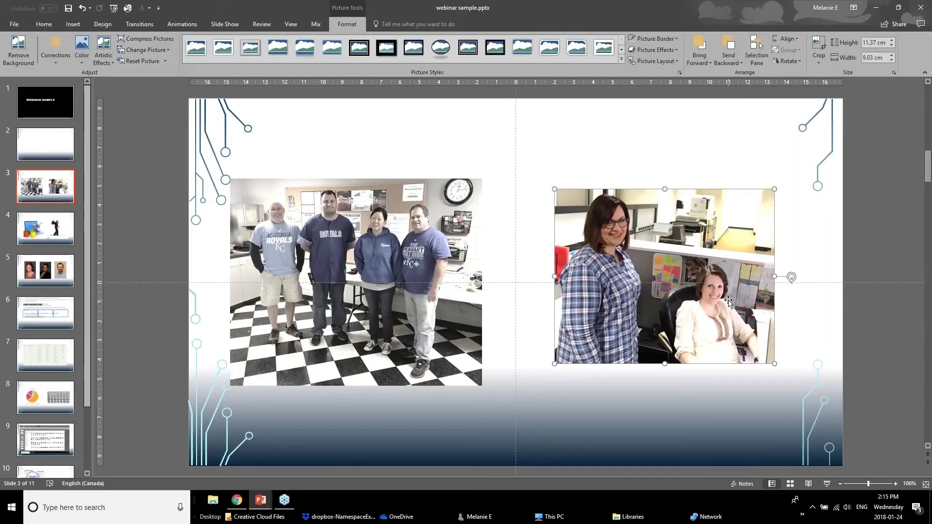
Step: Crop the floor and legs off the bottom of the group photo to a height of about 5.38 cm and move it slightly down
left_click(354, 241)
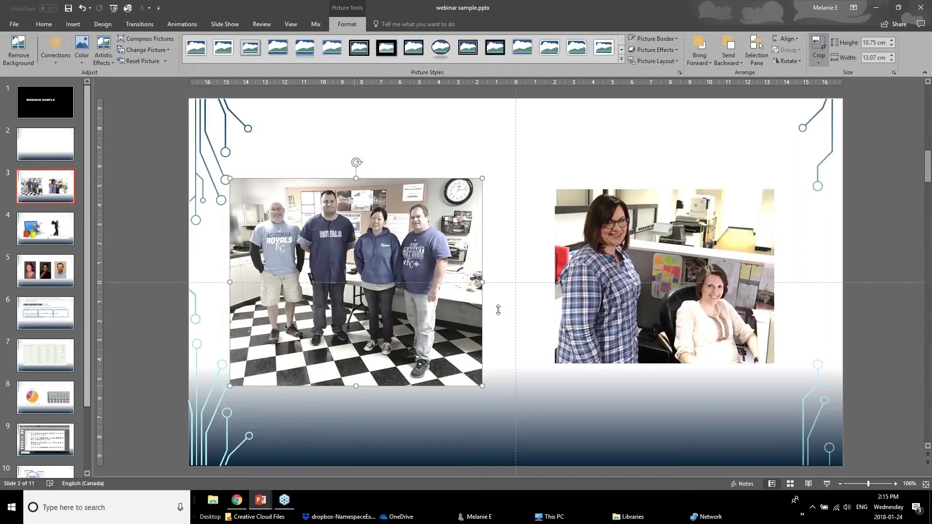
left_click(819, 47)
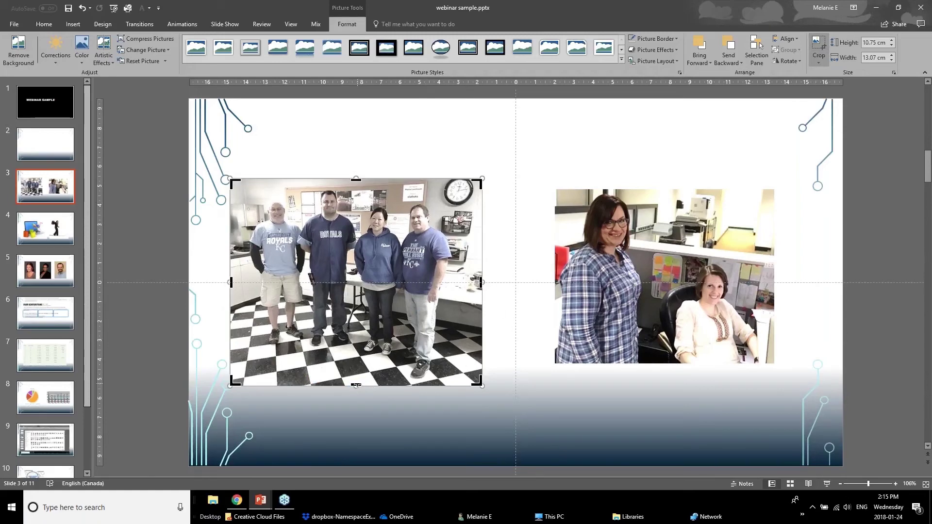
left_click_drag(355, 384, 365, 268)
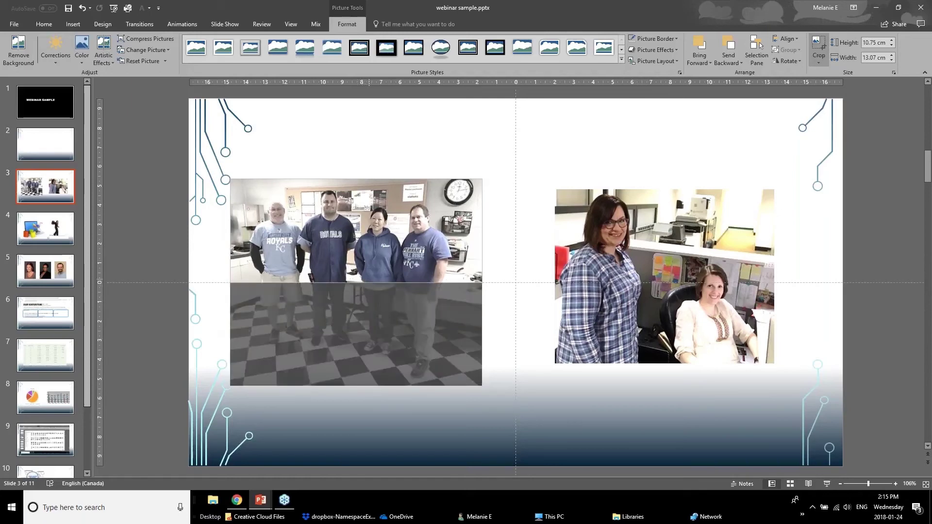
left_click(142, 372)
left_click_drag(345, 231, 351, 263)
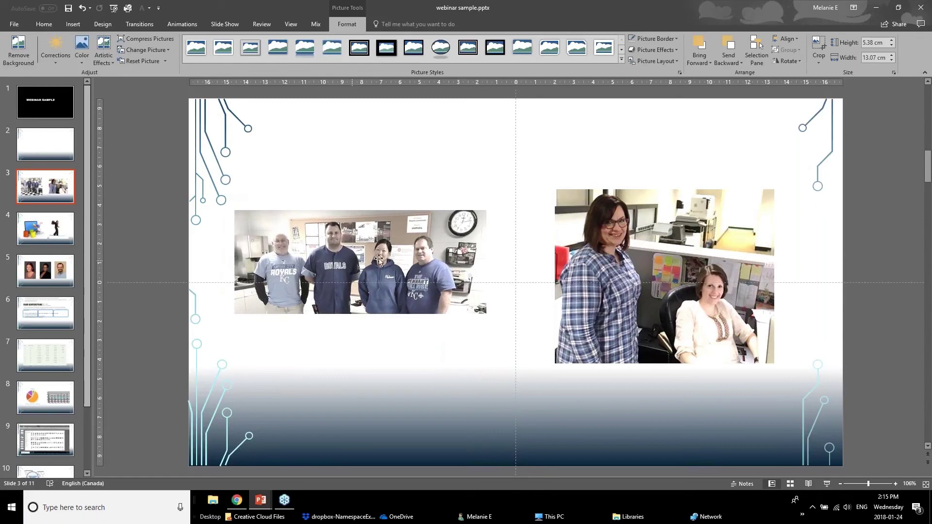
left_click(368, 280)
Step: Reduce the color saturation of the office photo with a muted saturation preset
left_click(668, 257)
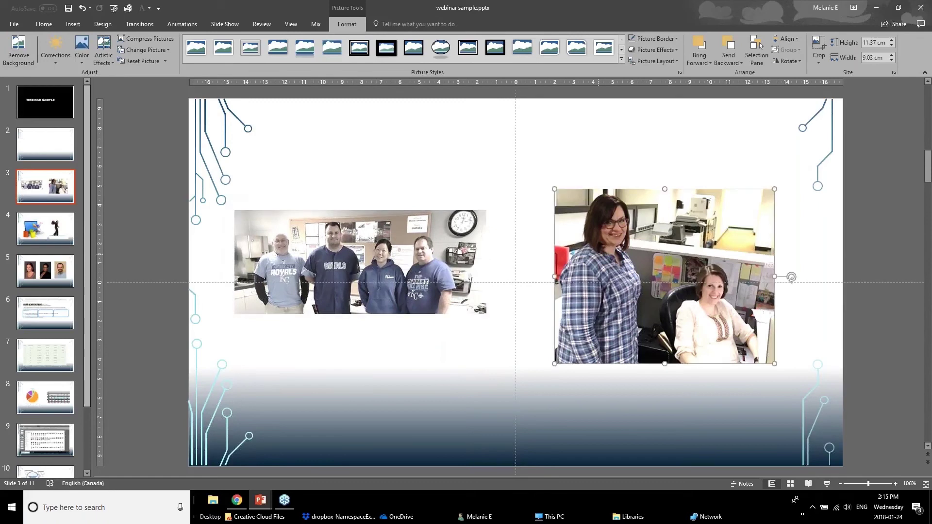
left_click(82, 49)
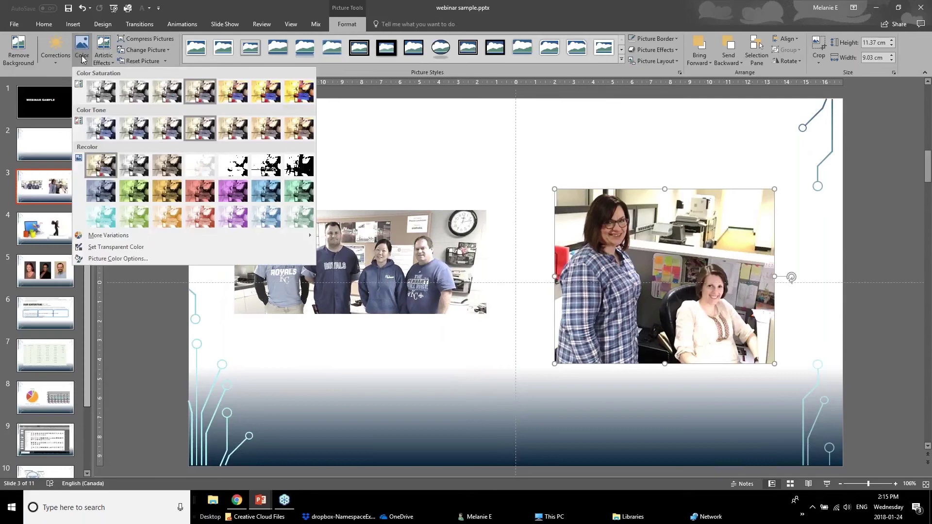
left_click(125, 96)
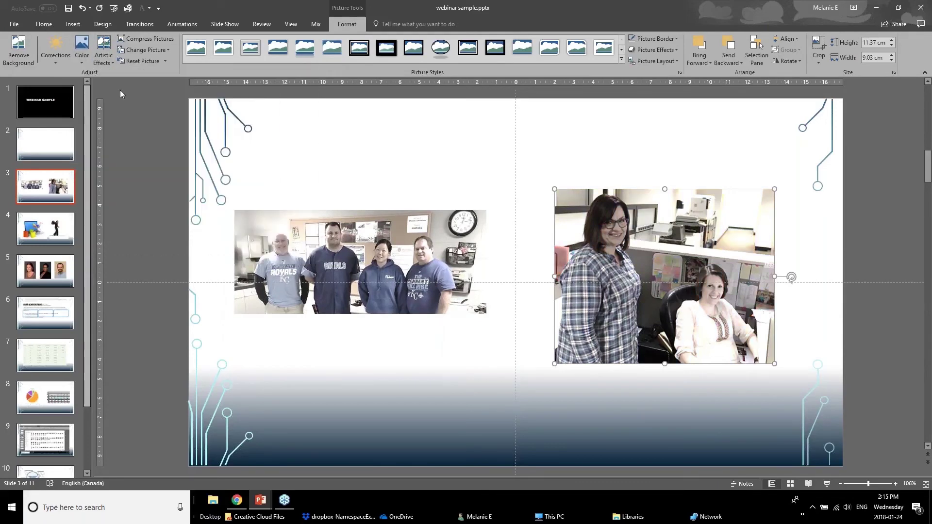
left_click(461, 344)
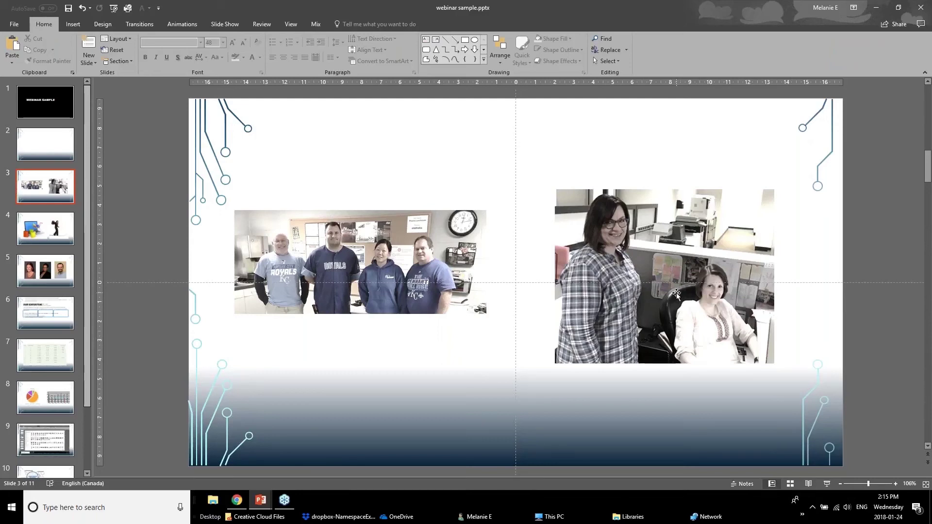
Step: Switch to the Powerpoint Webinar January 2018 v1 presentation and view its Removing Background slide
mouse_move(265, 505)
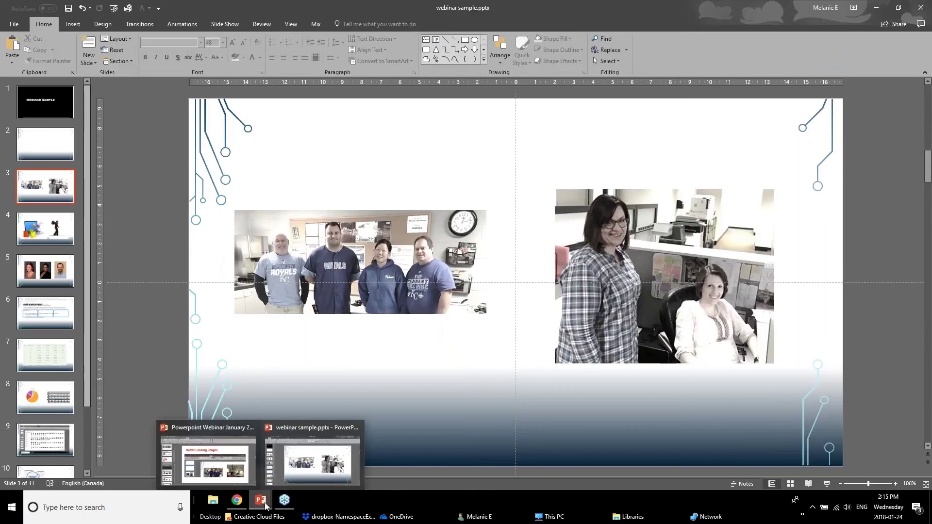
left_click(244, 476)
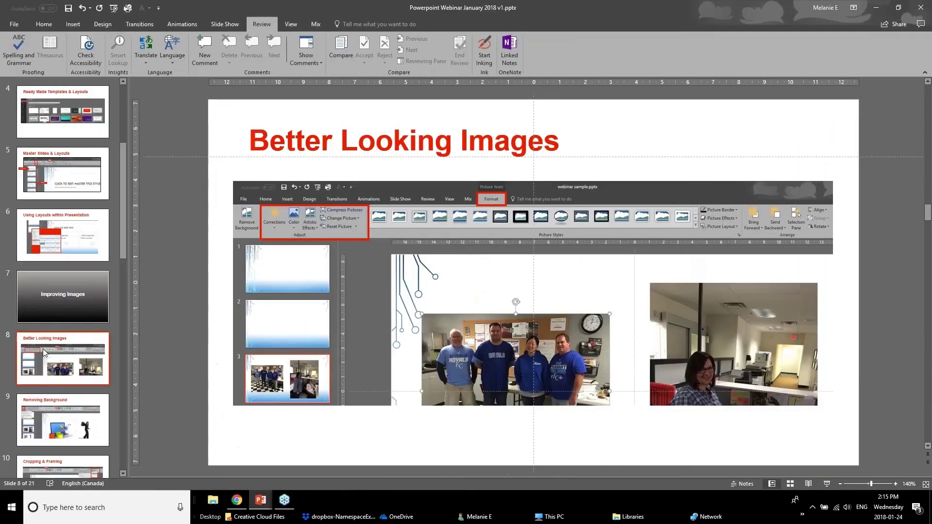
left_click(31, 436)
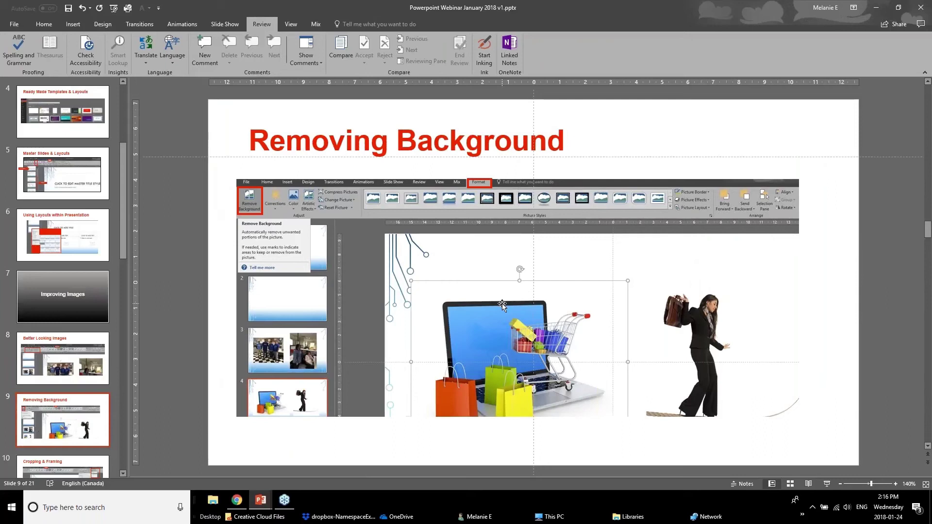
Step: Return to webinar sample.pptx and slightly reposition the laptop and businesswoman pictures on slide 4
left_click(256, 501)
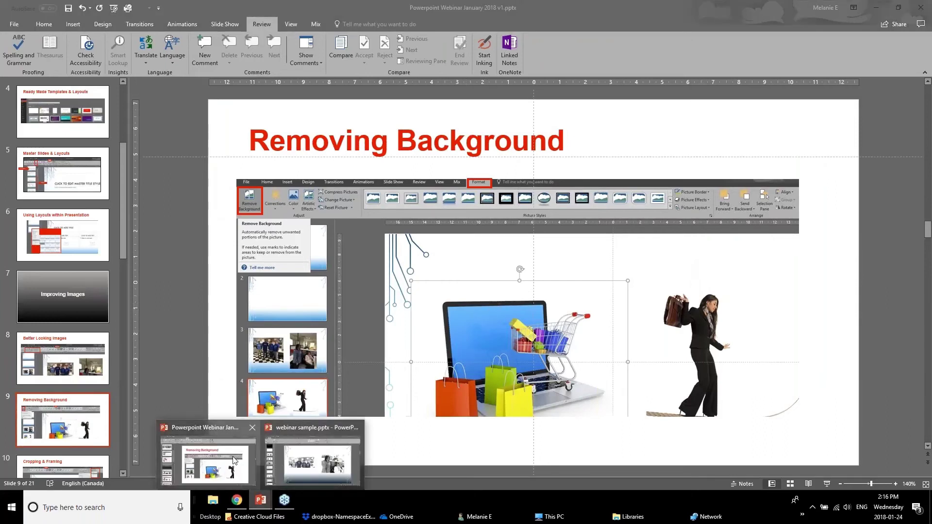
left_click(293, 454)
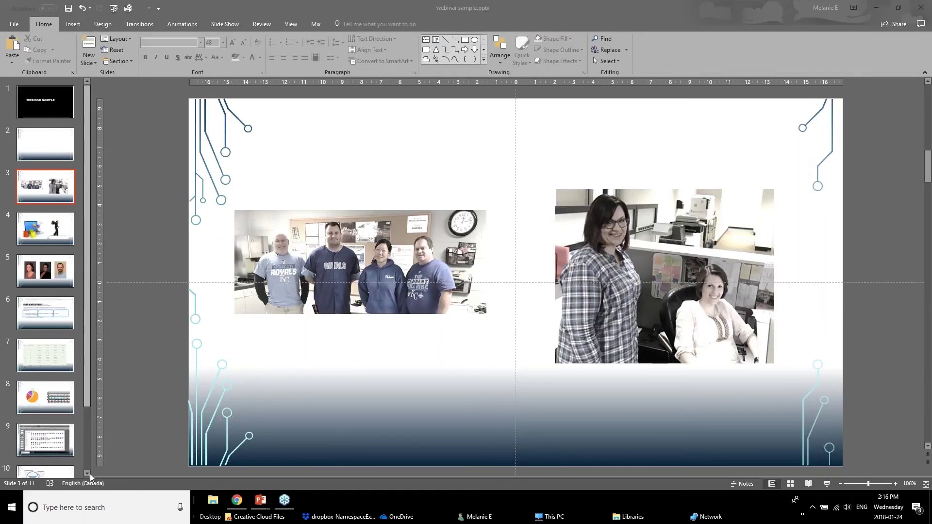
left_click(41, 226)
left_click_drag(405, 274, 379, 283)
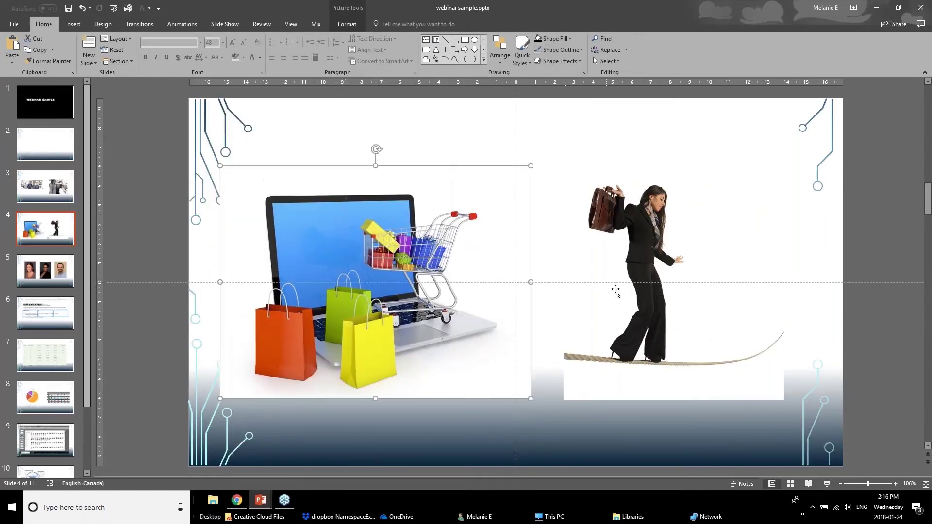
left_click_drag(607, 291, 670, 231)
left_click_drag(682, 258, 639, 307)
mouse_move(385, 324)
left_mouse_down()
mouse_move(376, 342)
mouse_move(380, 331)
left_mouse_up()
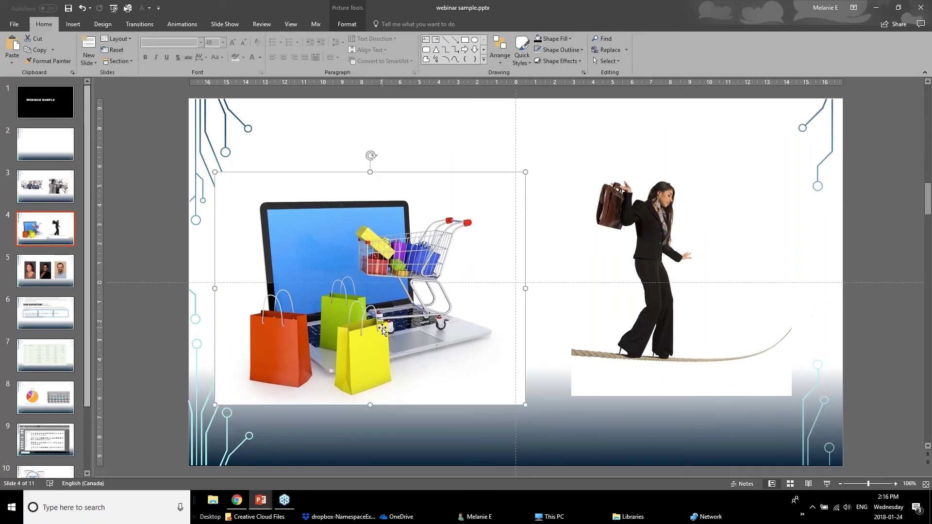
Step: Start Remove Background on the laptop picture and mark the laptop base and shopping cart as areas to keep
left_click(345, 11)
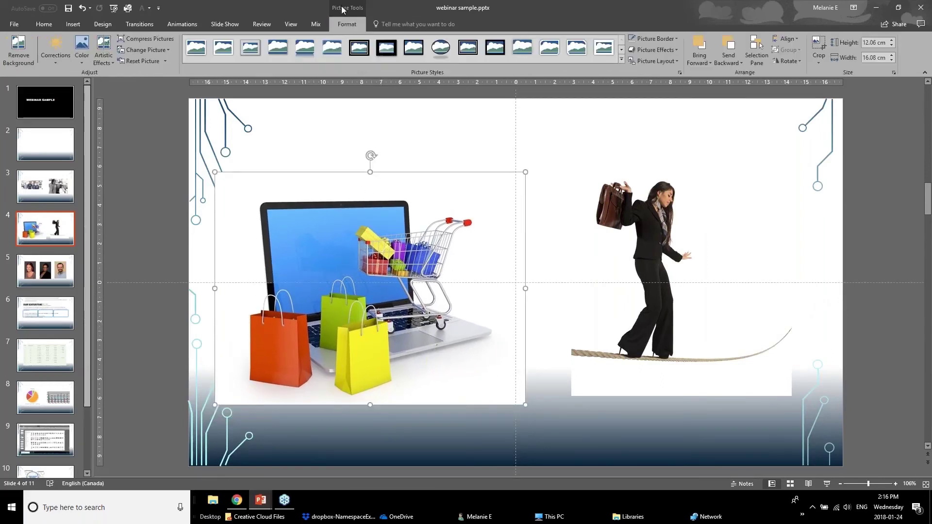
left_click(19, 55)
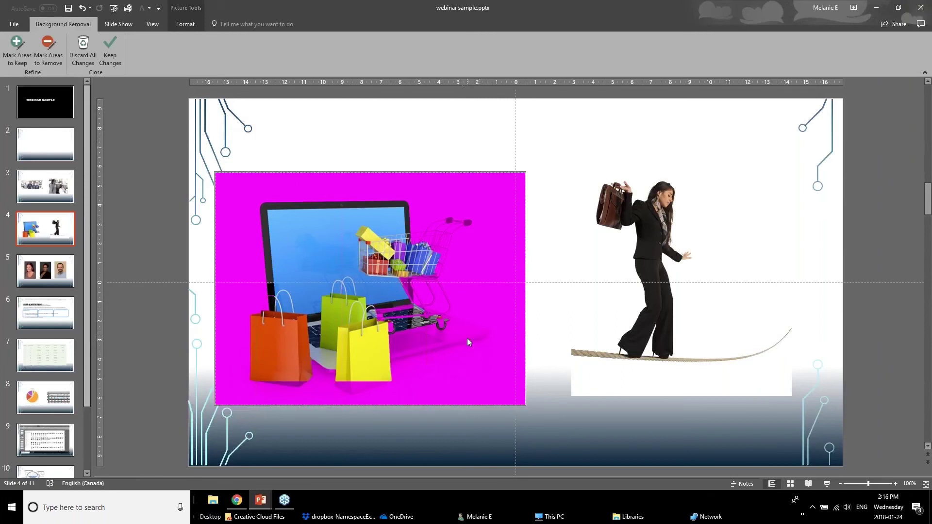
left_click(17, 62)
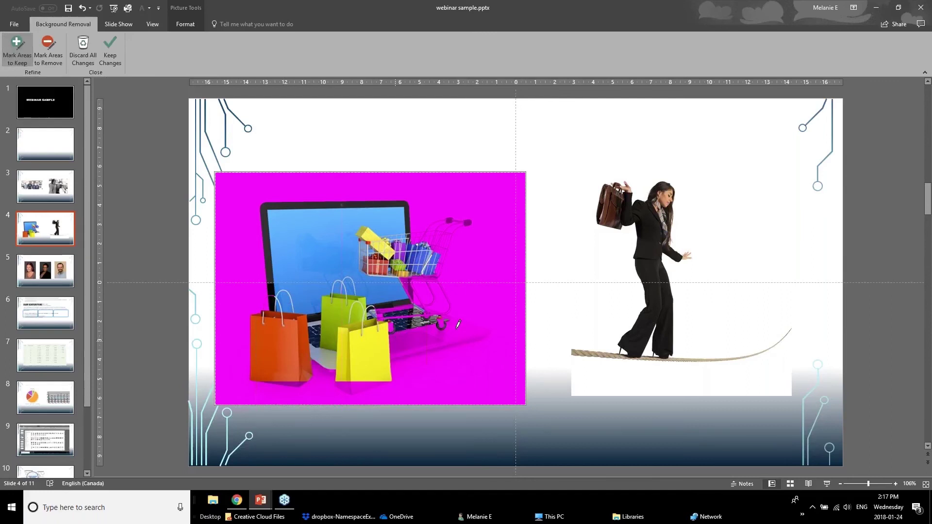
mouse_move(456, 329)
left_mouse_down()
mouse_move(394, 341)
mouse_move(479, 338)
left_mouse_up()
mouse_move(448, 236)
left_mouse_down()
mouse_move(435, 293)
mouse_move(451, 309)
left_mouse_up()
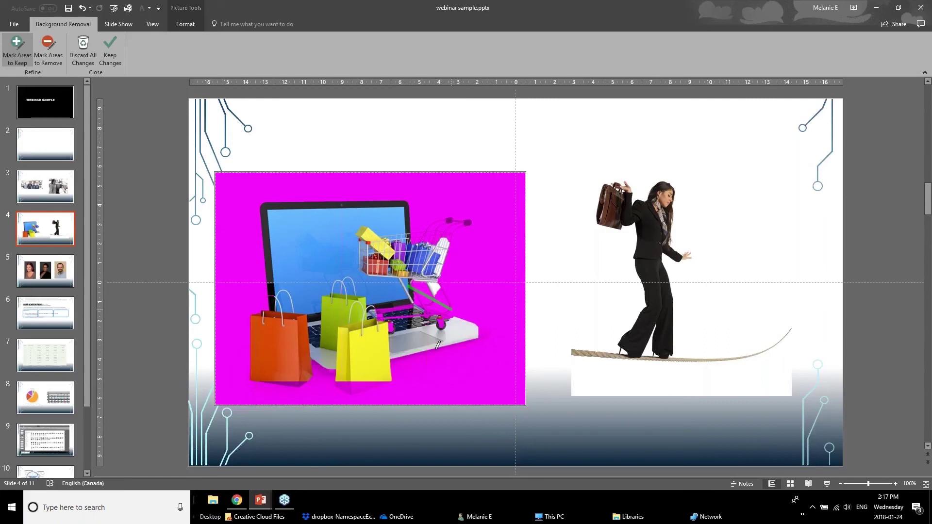
Step: Finish the laptop cutout by also keeping the bag bottoms and the laptop's front edge, and move the picture slightly up
left_click_drag(365, 386, 345, 385)
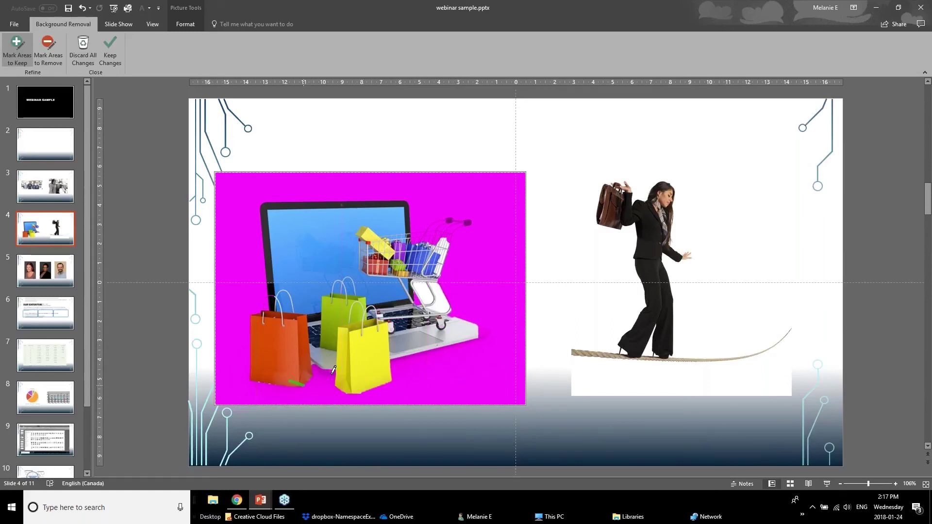
left_click_drag(314, 364, 336, 378)
left_click_drag(410, 362, 482, 341)
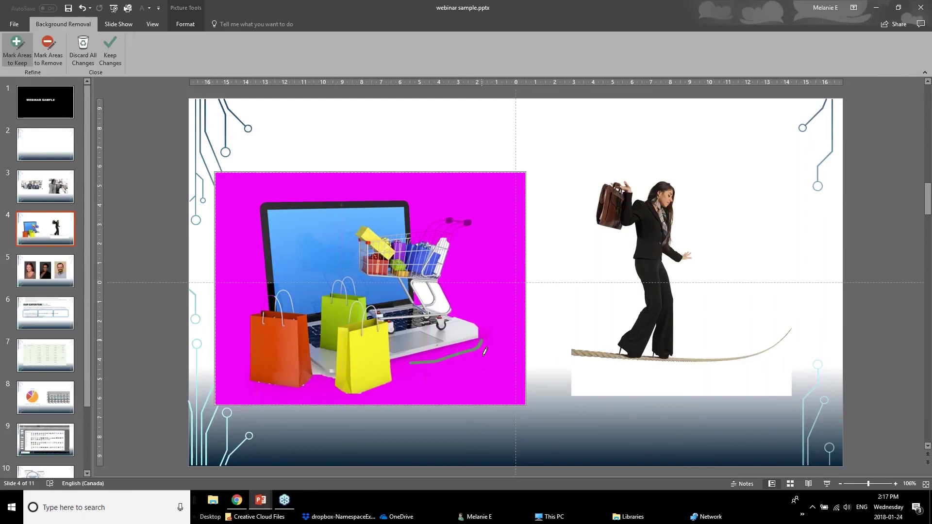
left_click_drag(486, 332, 494, 341)
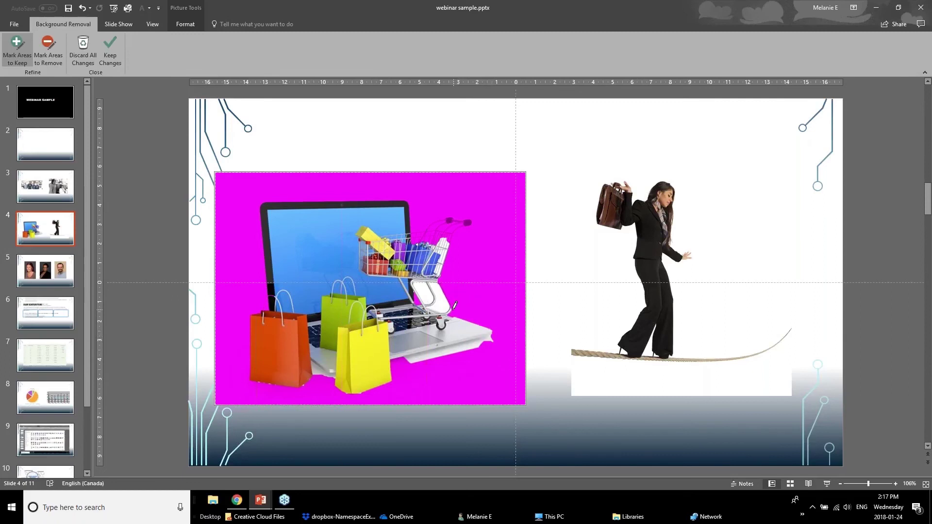
left_click_drag(451, 309, 464, 320)
left_click_drag(397, 363, 410, 363)
left_click(112, 57)
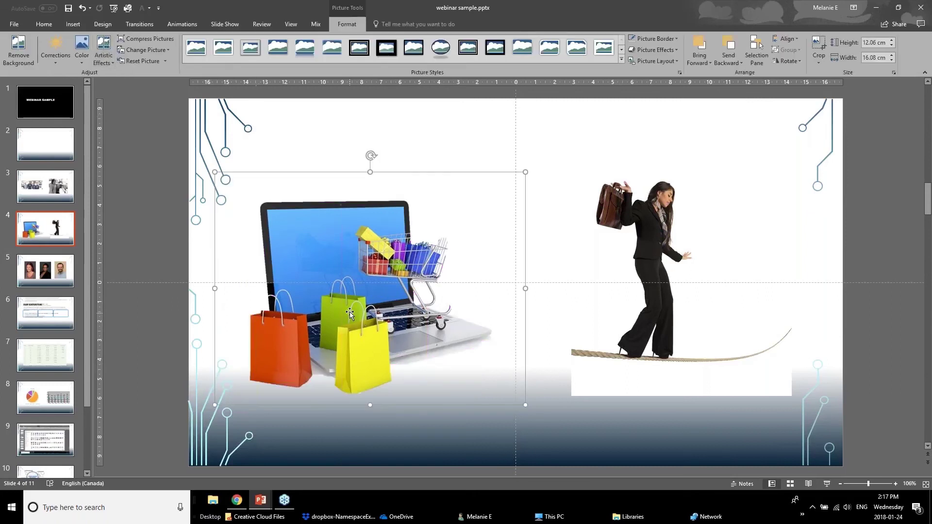
left_click_drag(383, 358, 346, 292)
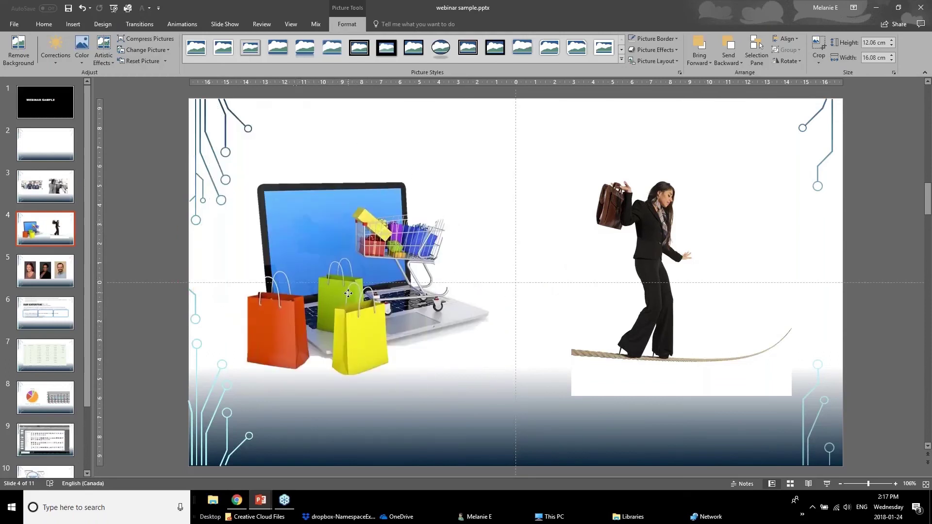
Step: Remove the background of the businesswoman picture, marking both ends of the rope as areas to keep
left_click(667, 162)
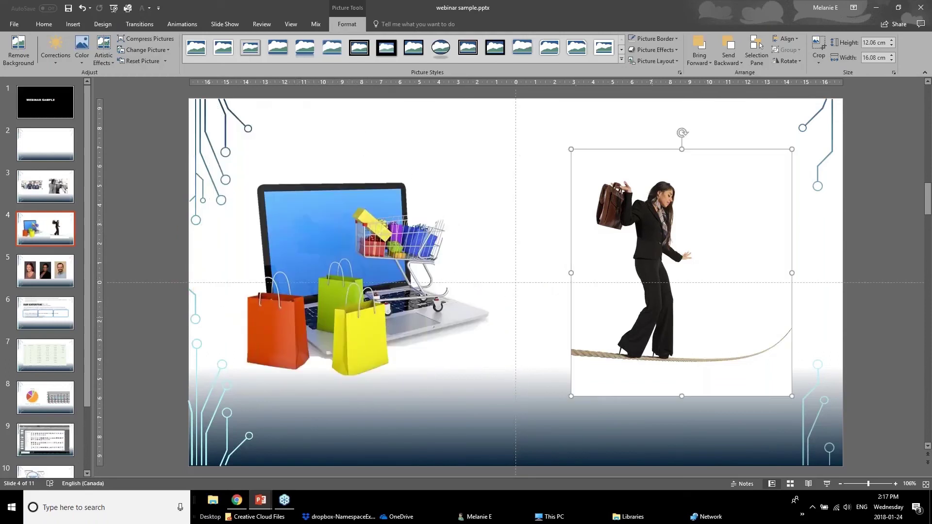
left_click(18, 51)
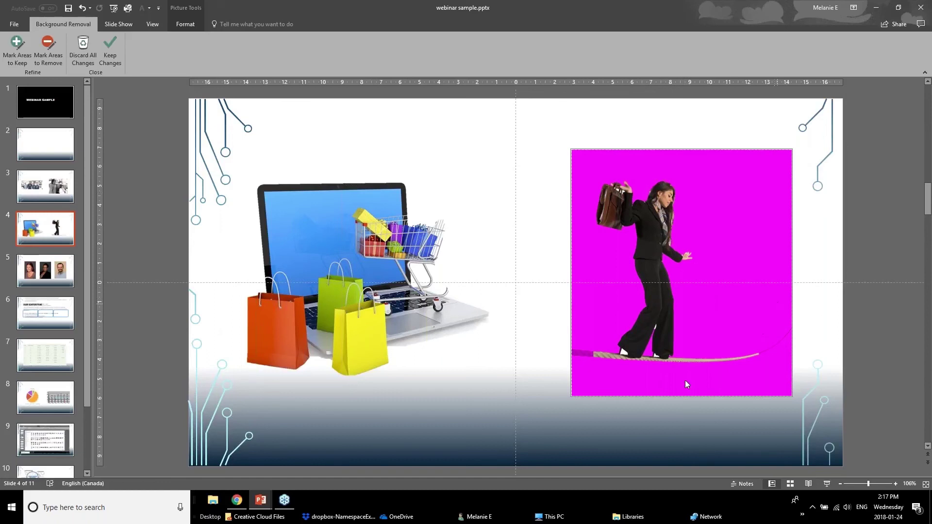
left_click(17, 48)
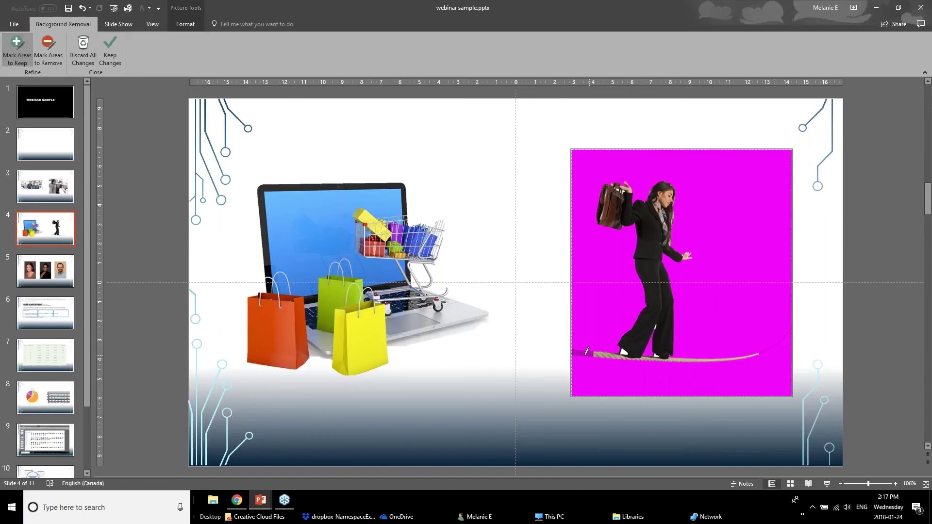
left_click_drag(579, 355, 606, 356)
left_click_drag(762, 350, 775, 346)
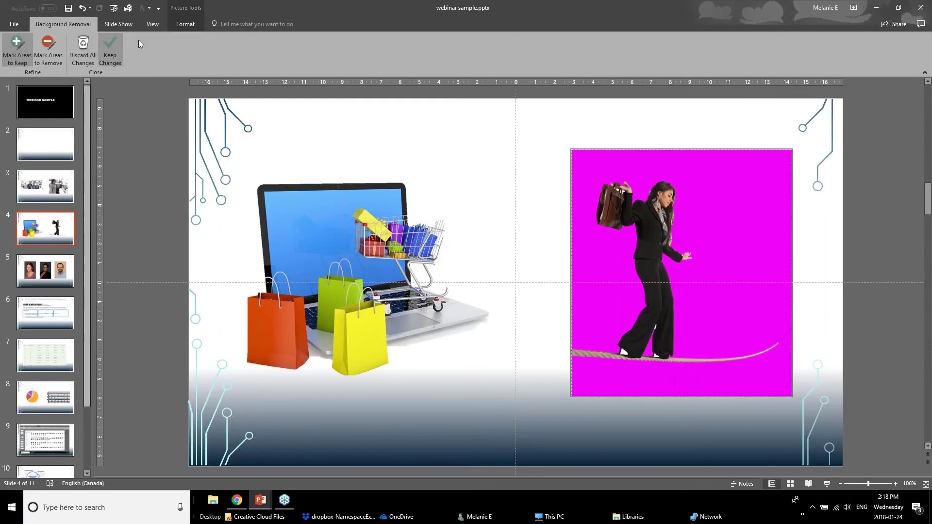
left_click(104, 48)
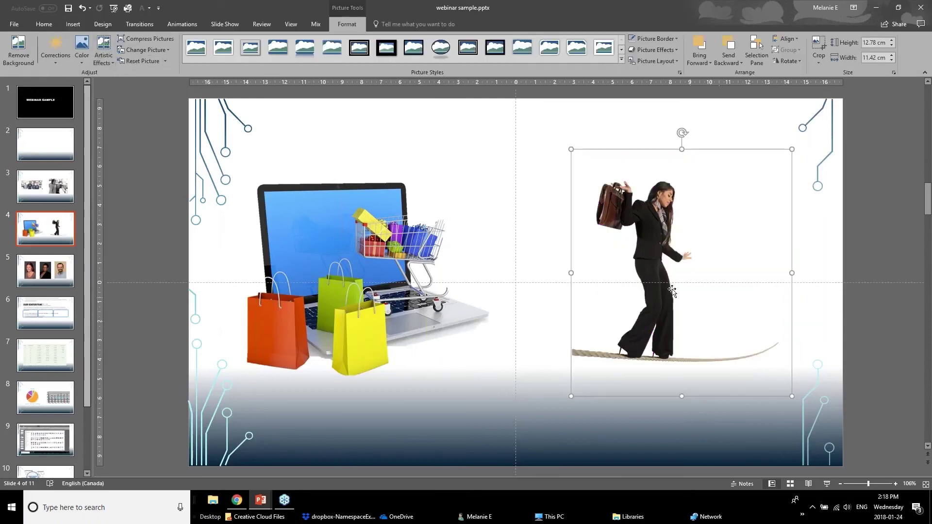
Step: Move the businesswoman picture slightly up and closer to the laptop picture
left_click_drag(677, 311, 651, 267)
left_click(692, 60)
left_click(714, 85)
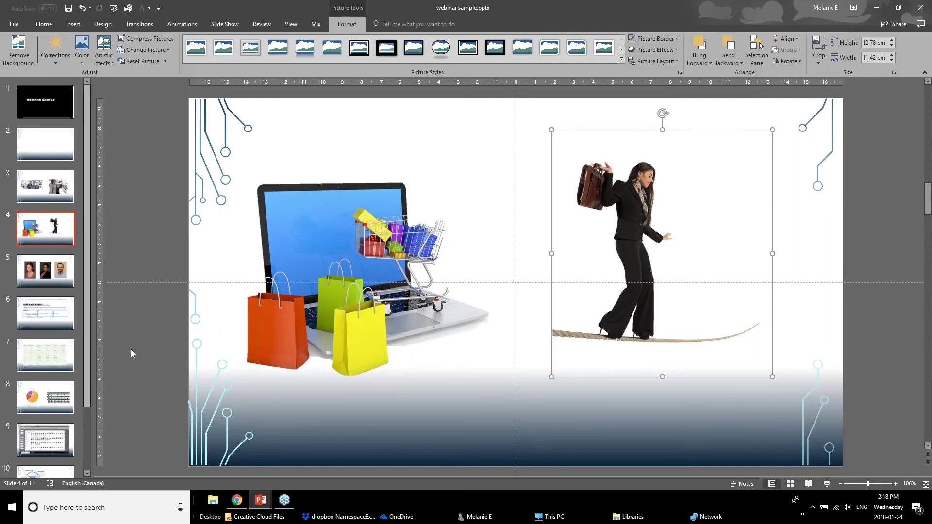
Step: Crop the brown-haired woman's portrait on slide 5 to an oval shape
left_click(35, 275)
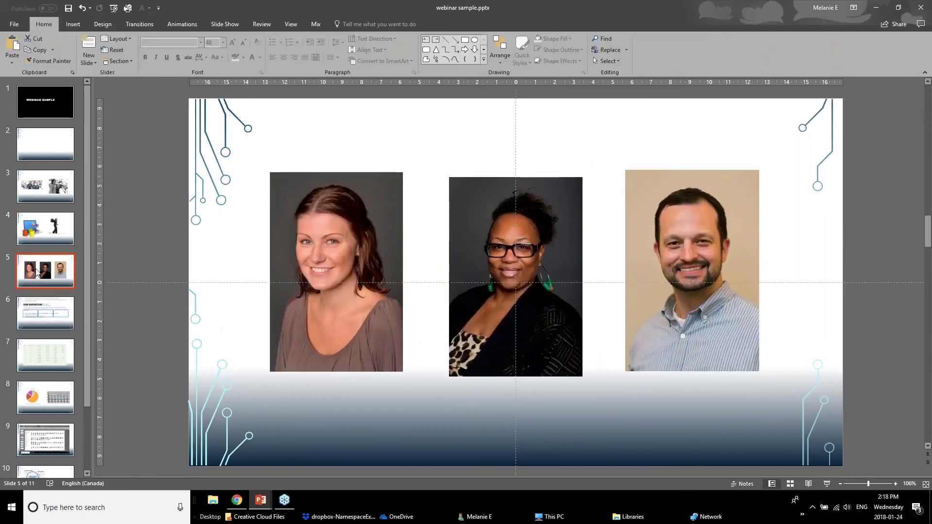
left_click(276, 290)
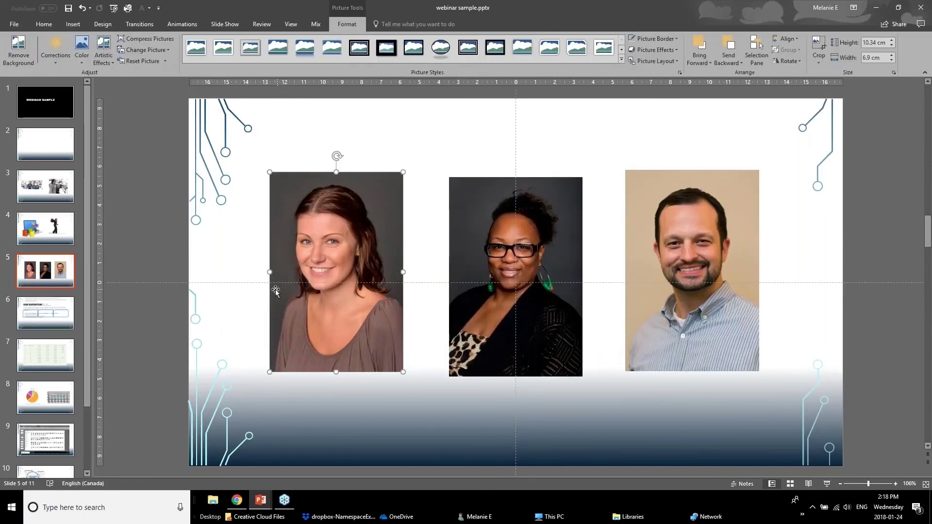
key("Tab")
key("Tab")
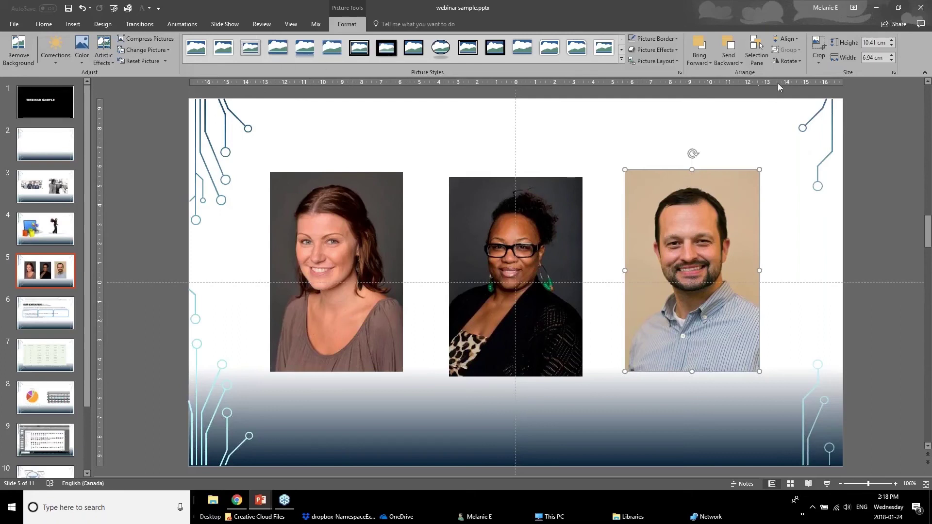
key("Tab")
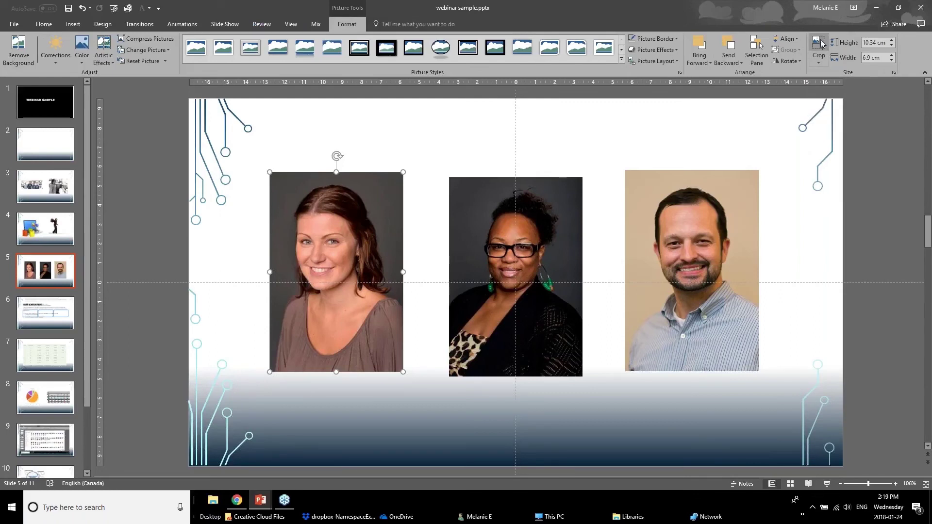
left_click(822, 66)
mouse_move(826, 88)
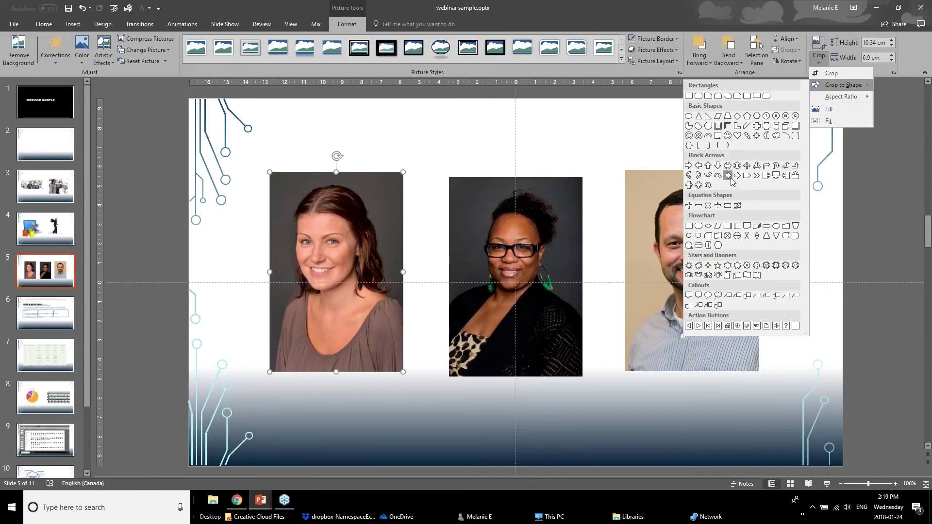
left_click(690, 117)
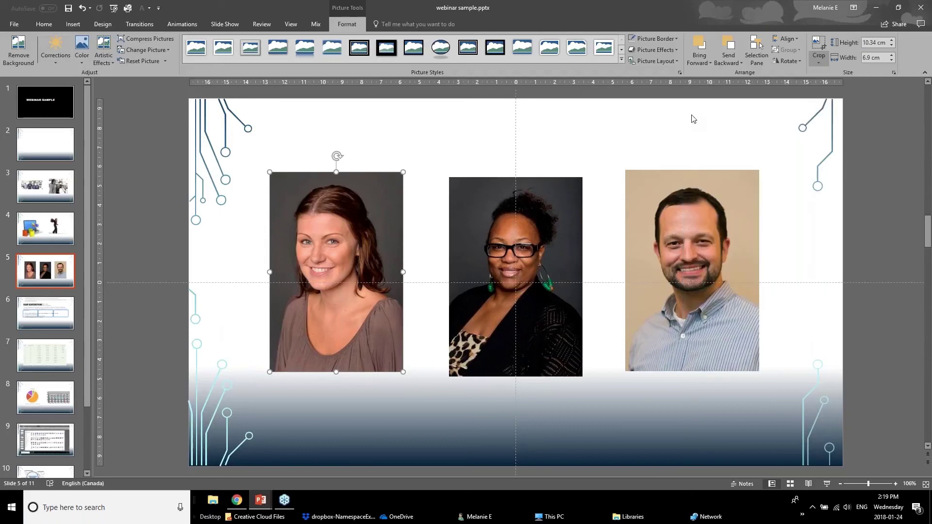
Step: Tighten the oval crop around the woman's face to about 6.11 by 5.48 cm and move the portrait slightly down
left_click(818, 44)
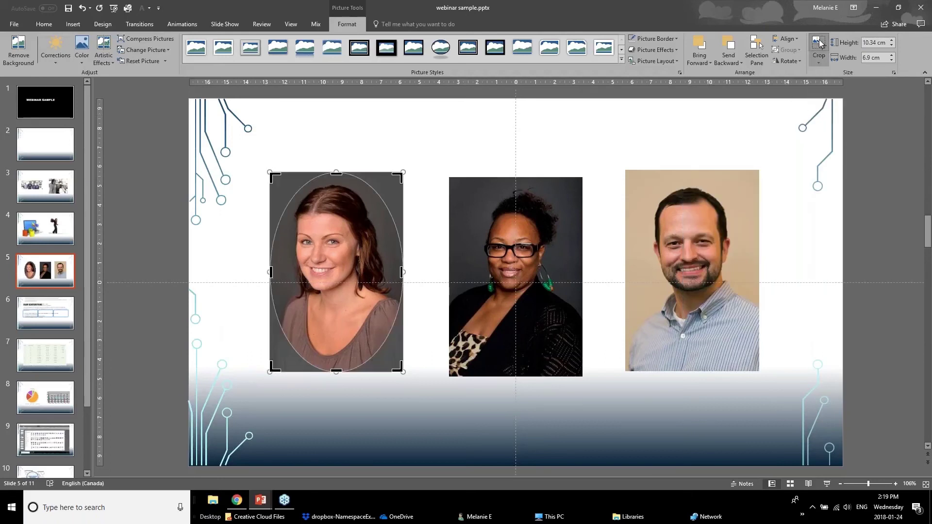
left_click_drag(335, 374, 336, 315)
left_click_drag(337, 176, 338, 189)
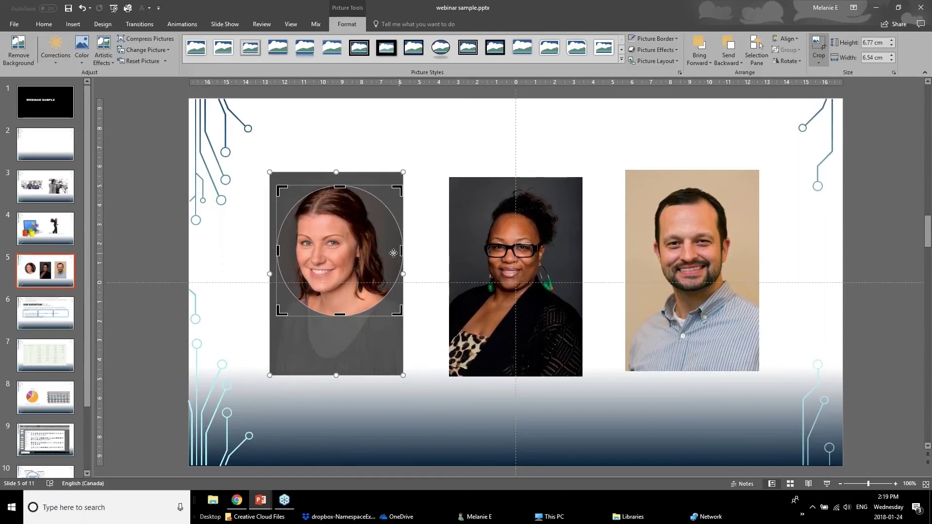
left_click_drag(393, 253, 383, 247)
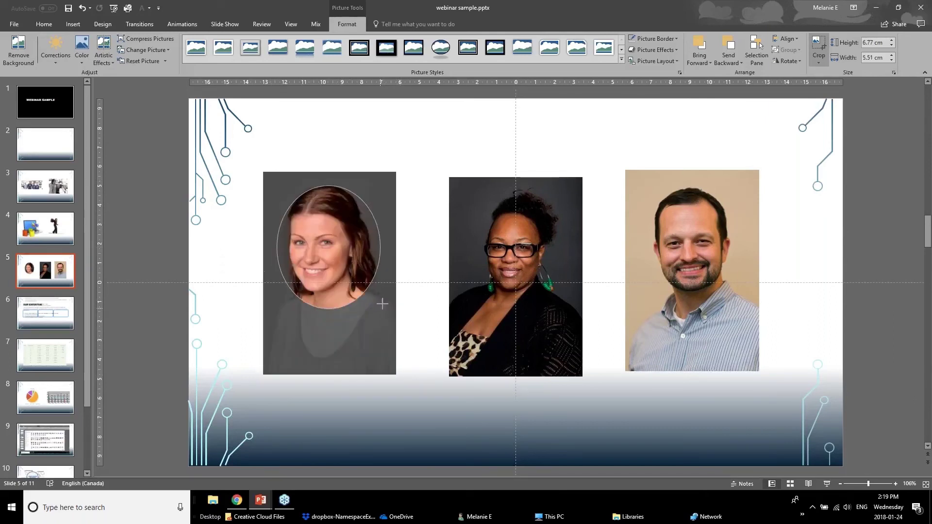
left_click(200, 339)
left_click(316, 266)
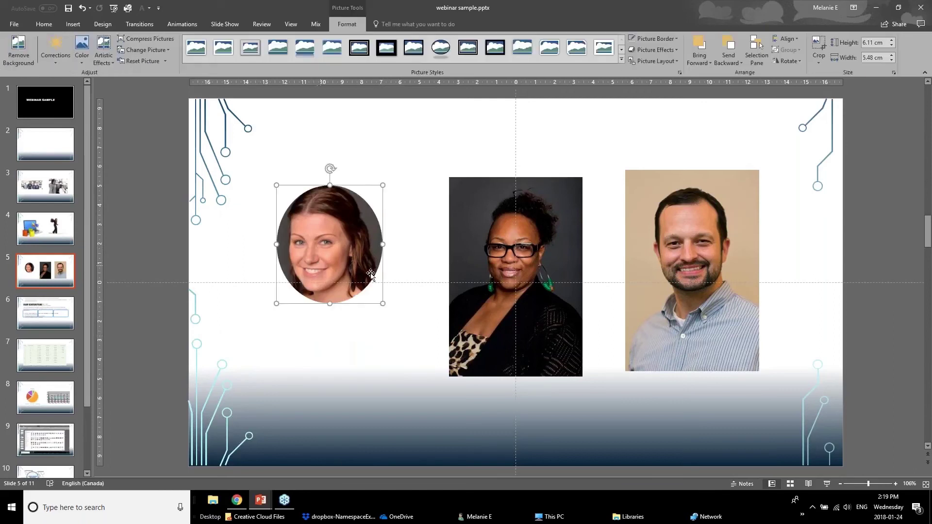
left_click_drag(359, 264, 355, 275)
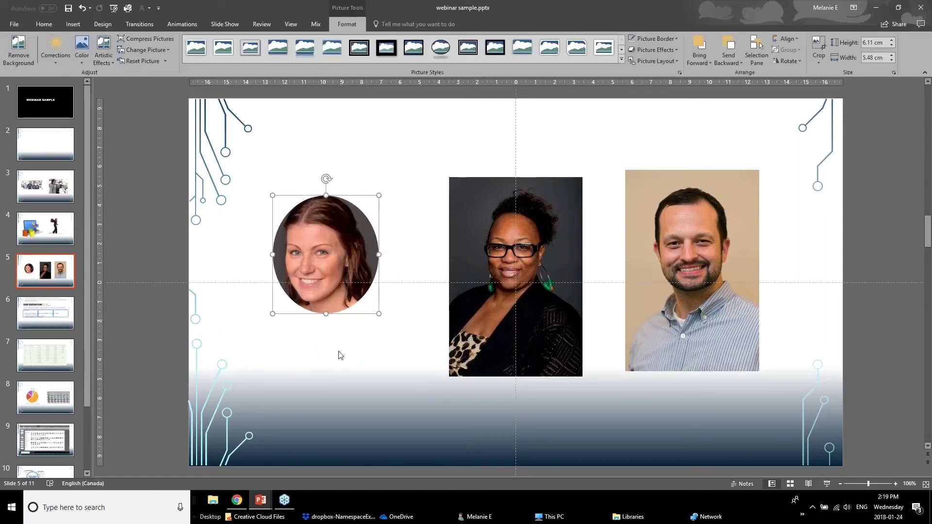
Step: Copy the oval portrait's formatting onto the middle portrait with Format Painter
left_click(339, 354)
left_click(361, 272)
left_click(44, 24)
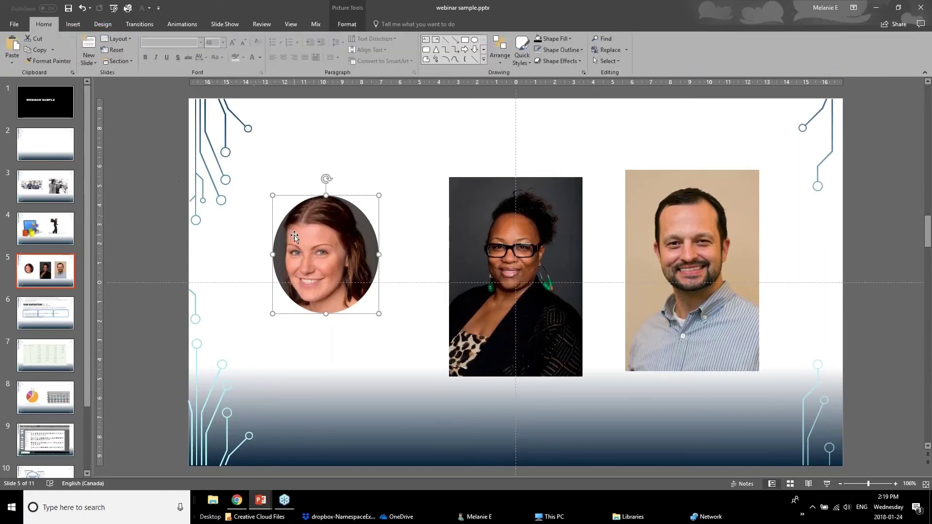
left_click(56, 62)
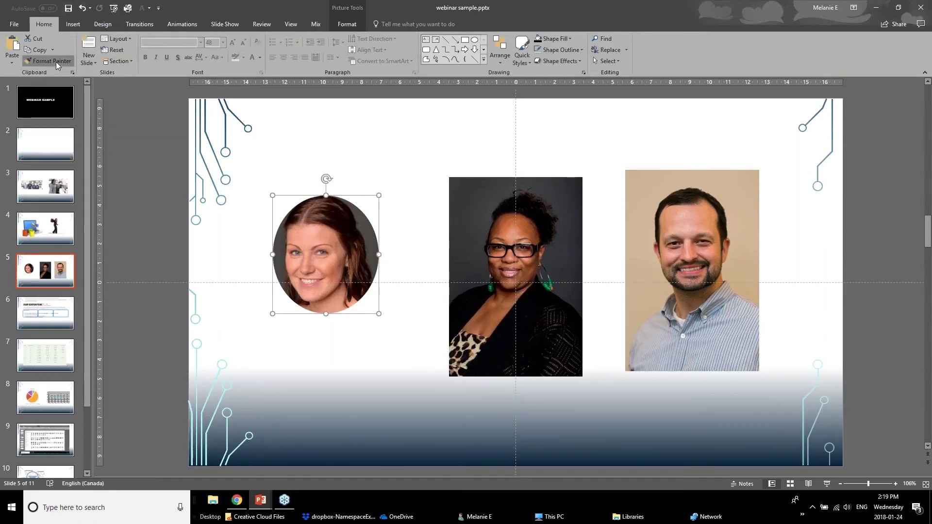
left_click(502, 205)
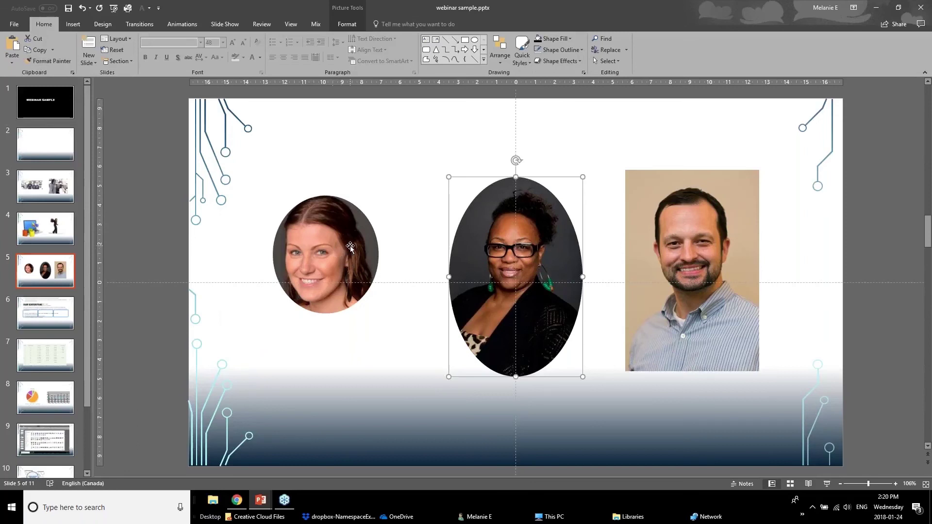
Step: Use Format Painter to apply the first portrait's oval shape to the man's portrait
left_click(320, 254)
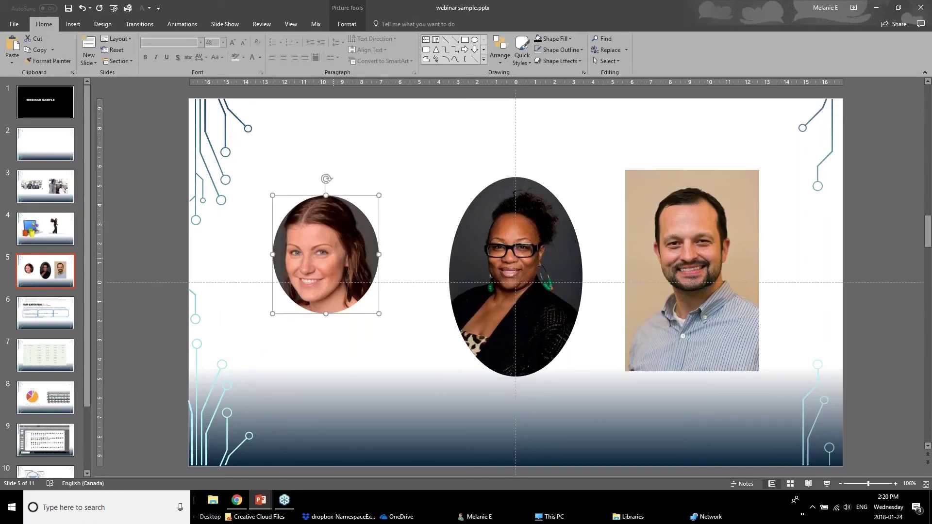
left_click(46, 62)
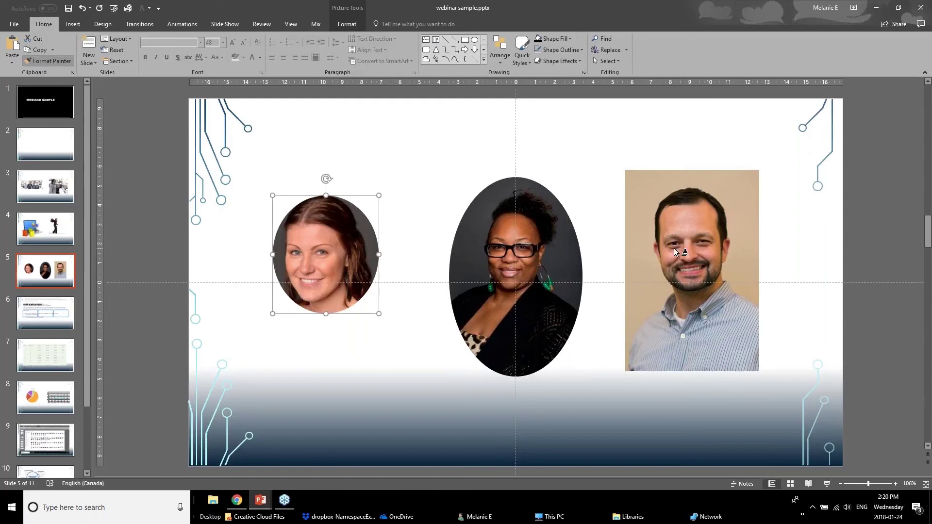
left_click(674, 250)
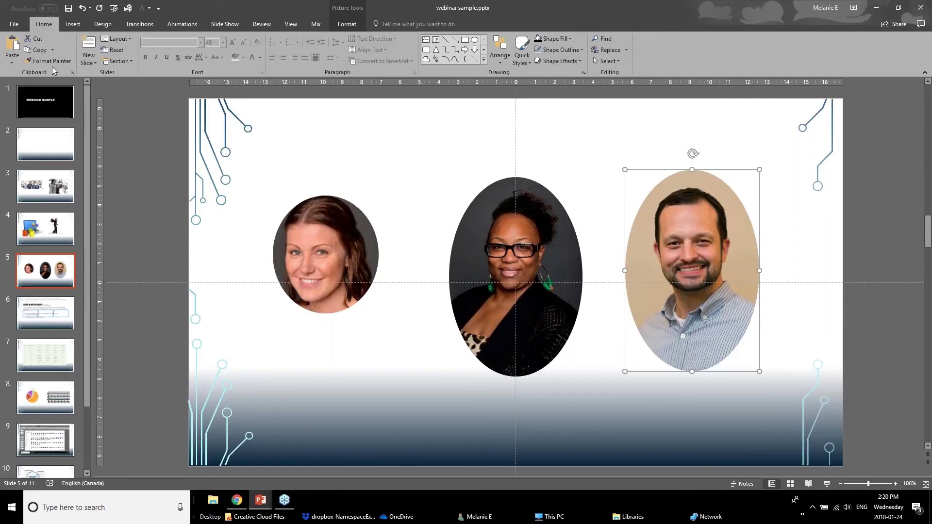
Step: Review the Format Painter description and switch to the Powerpoint Webinar January 2018 v1 presentation
left_click(484, 306)
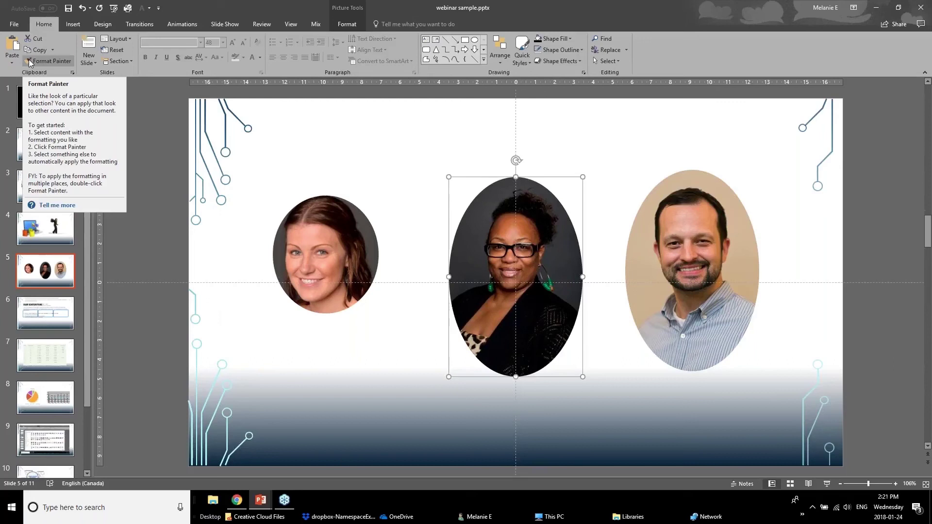
left_click(288, 397)
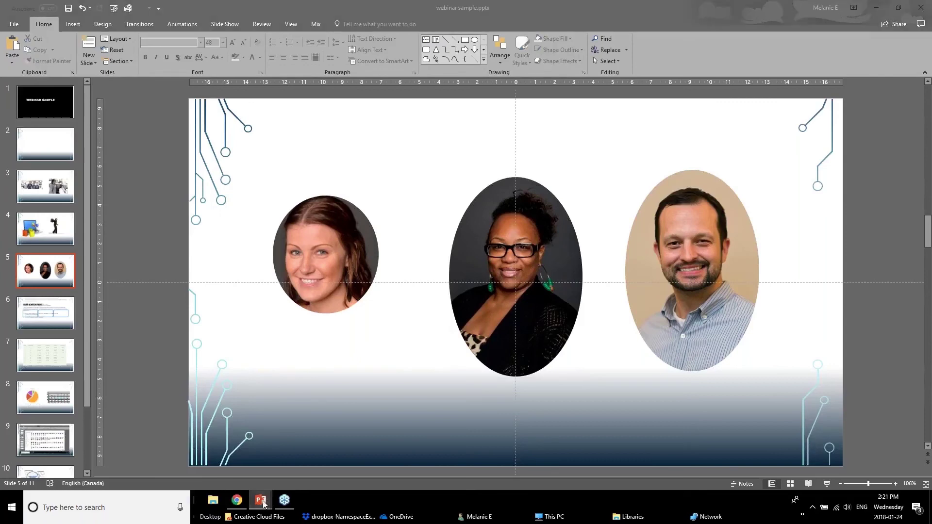
mouse_move(267, 504)
left_click(209, 461)
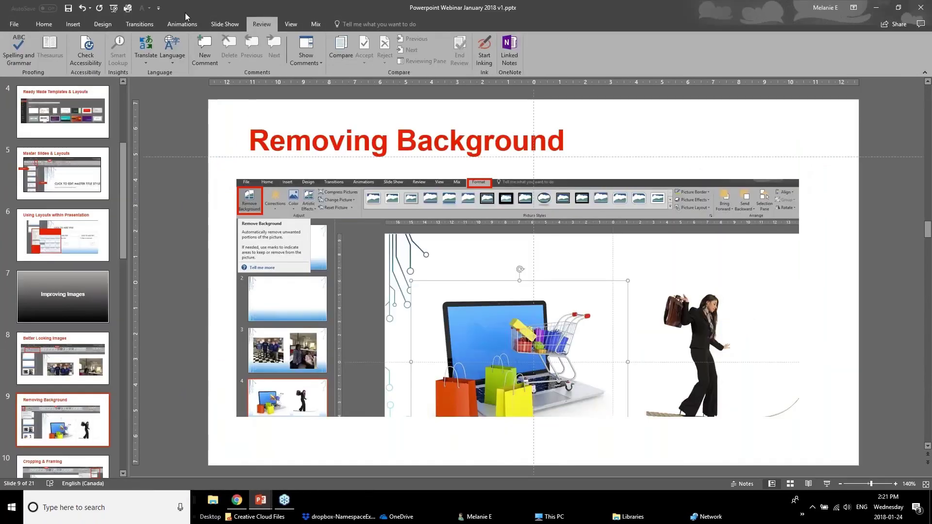
Step: Browse past the Better Looking Images slide to display the Cropping & Framing slide
left_click(85, 369)
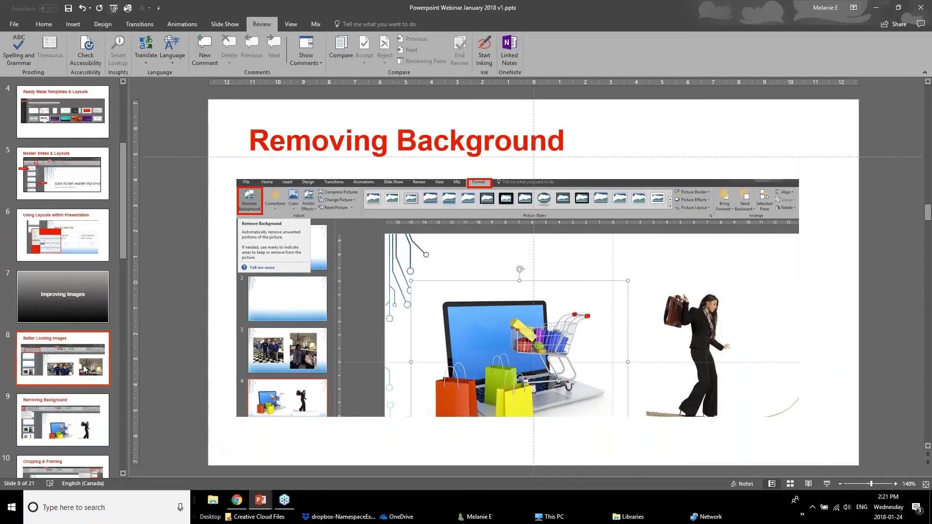
scroll(82, 364, "down", 3)
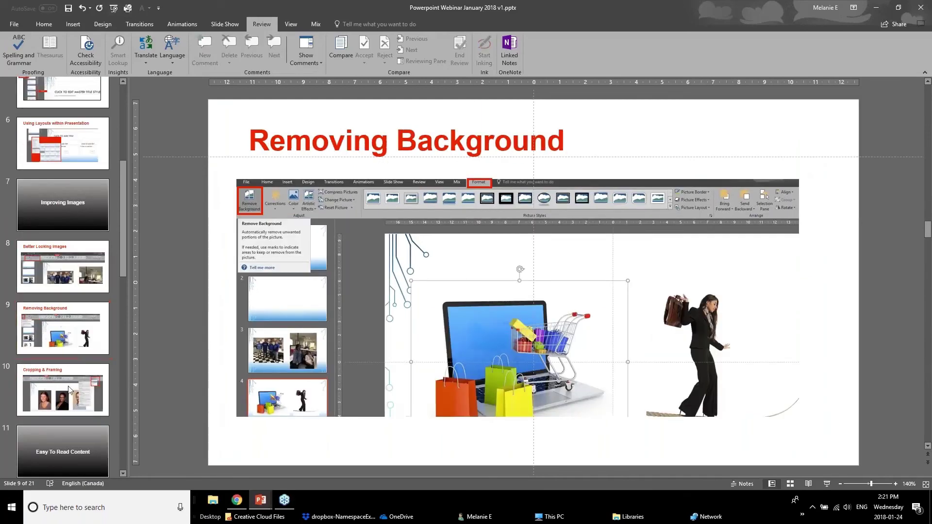
scroll(68, 390, "down", 1)
scroll(68, 390, "down", 1)
left_click(61, 354)
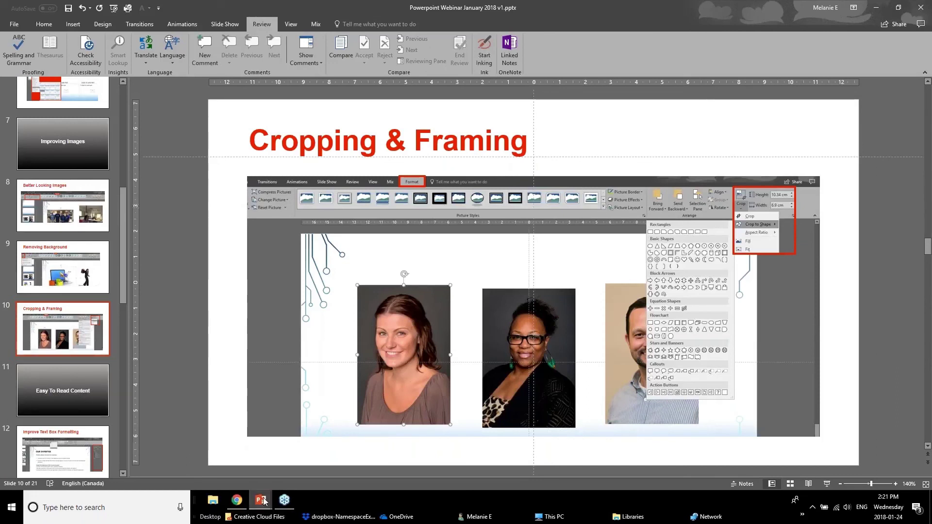
Step: Switch to webinar sample.pptx, give the woman's portrait at the slide's left a tilted white-frame picture style, and move it slightly up and right
mouse_move(263, 501)
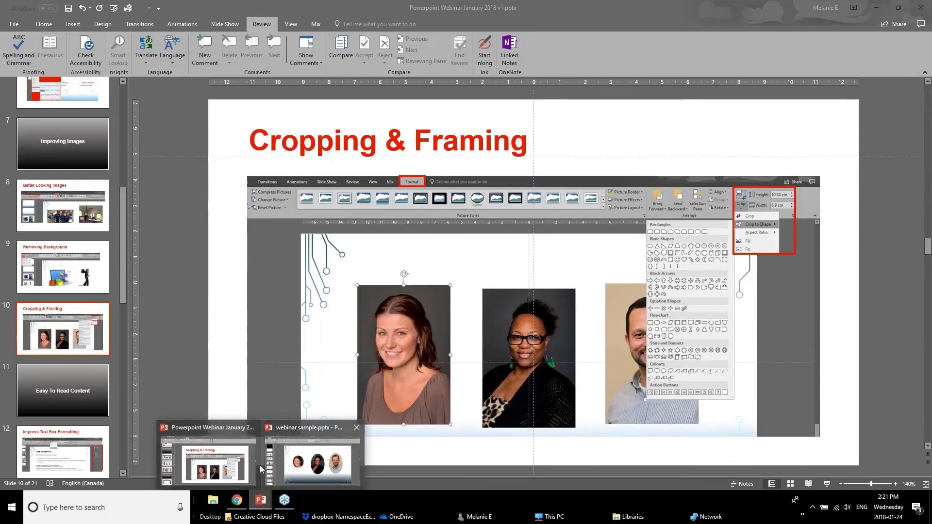
left_click(315, 460)
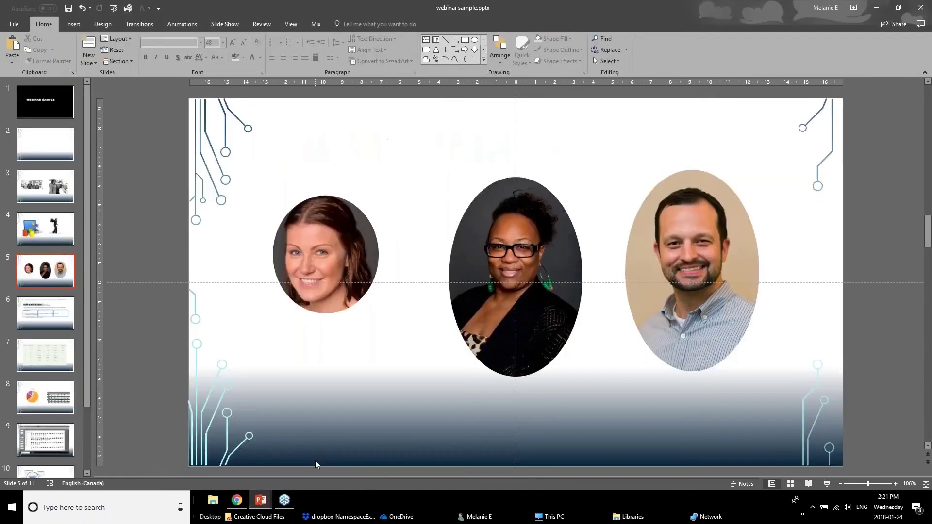
left_click(310, 271)
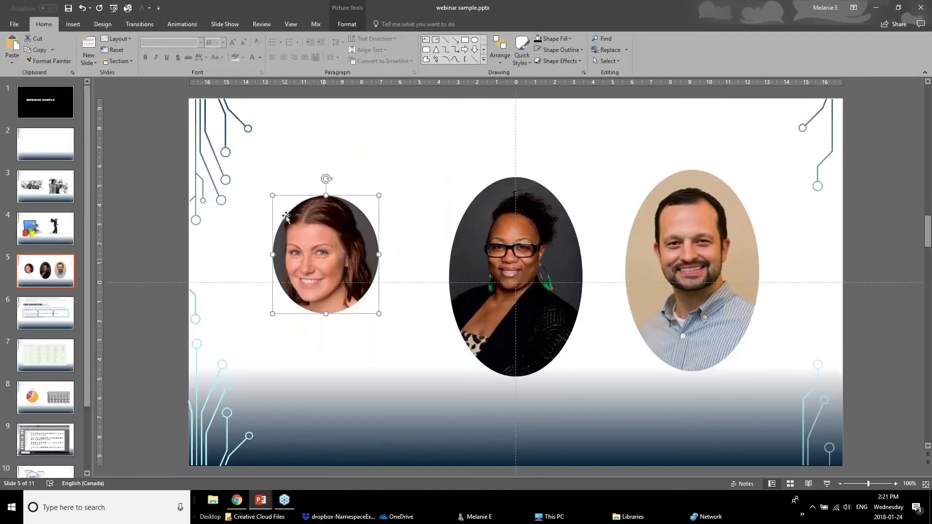
left_click(347, 24)
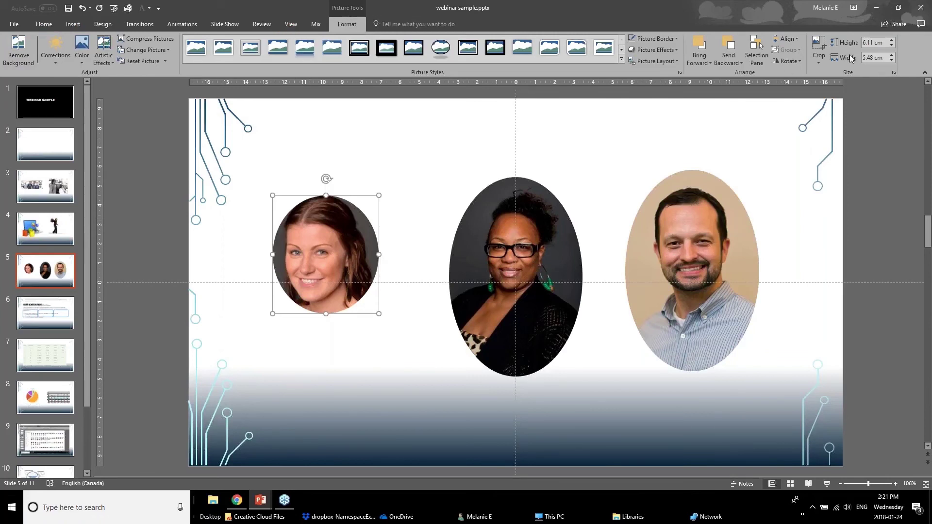
left_click(621, 60)
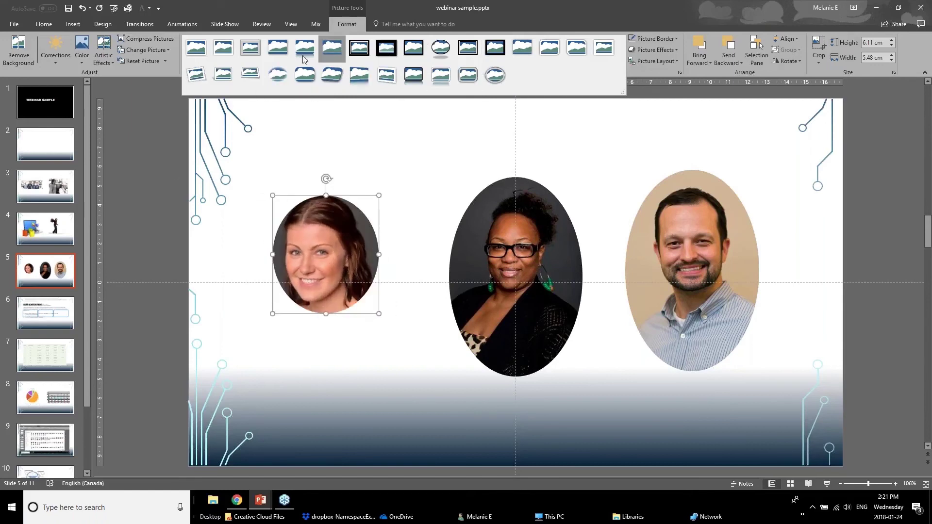
left_click(203, 73)
left_click_drag(335, 267, 349, 244)
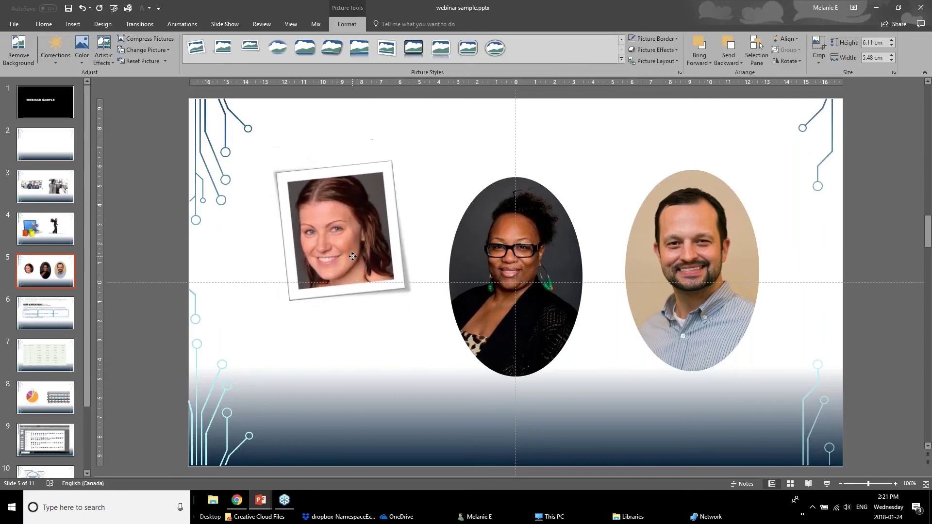
left_click(187, 293)
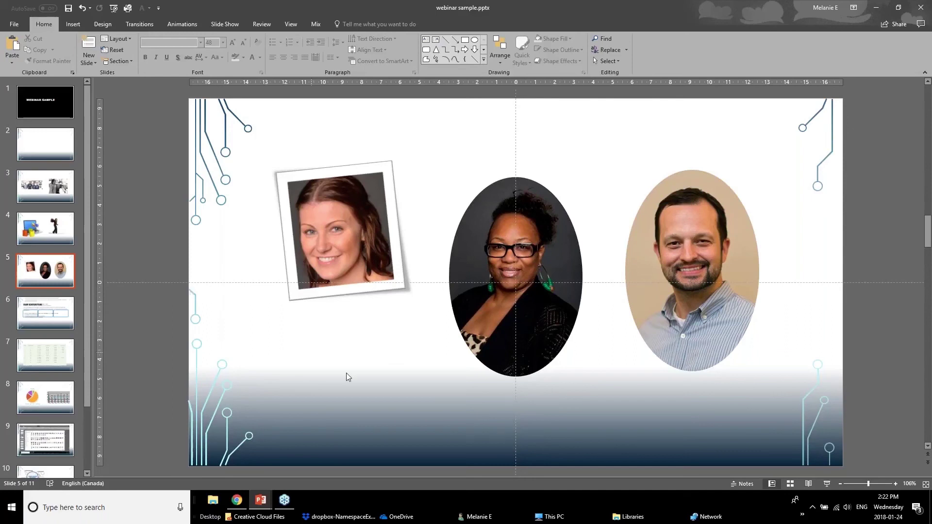
Step: Examine the Picture Border choices and Shadow effects for the middle portrait, and undo the last trial change
left_click(485, 234)
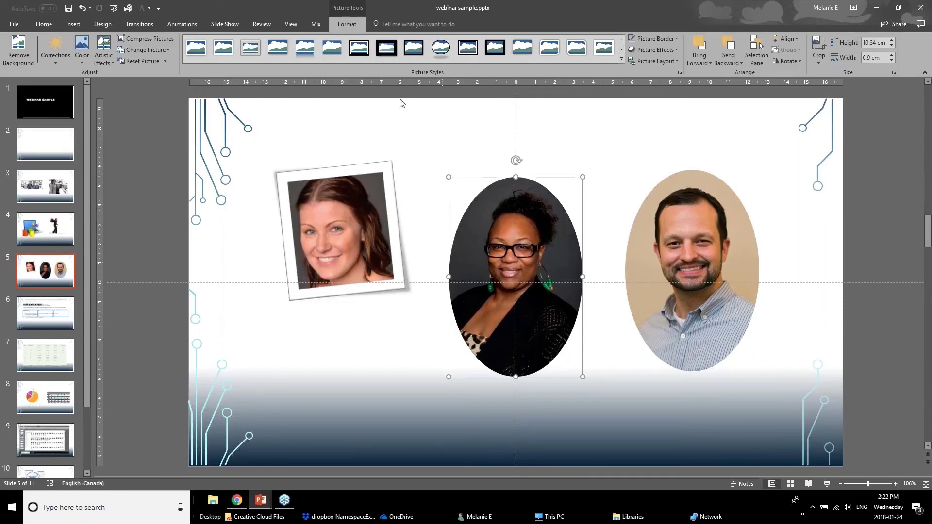
left_click(654, 40)
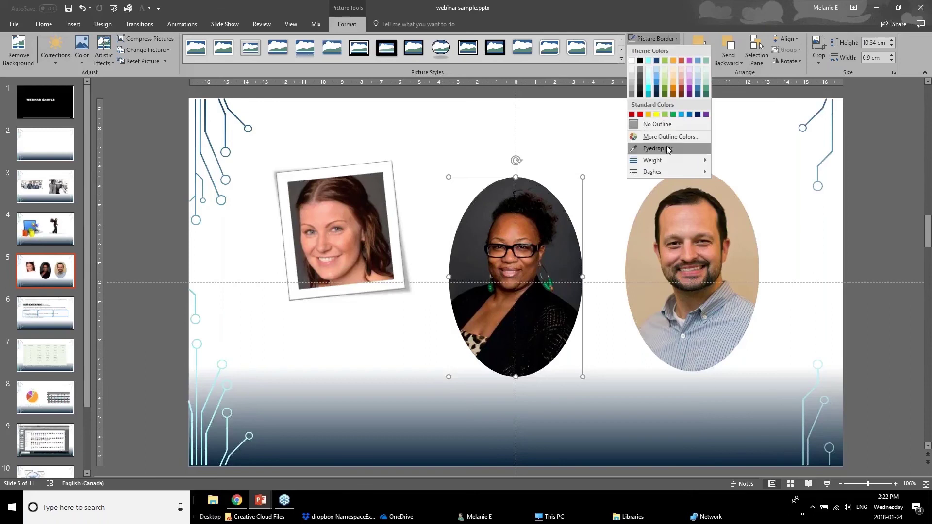
left_click(583, 141)
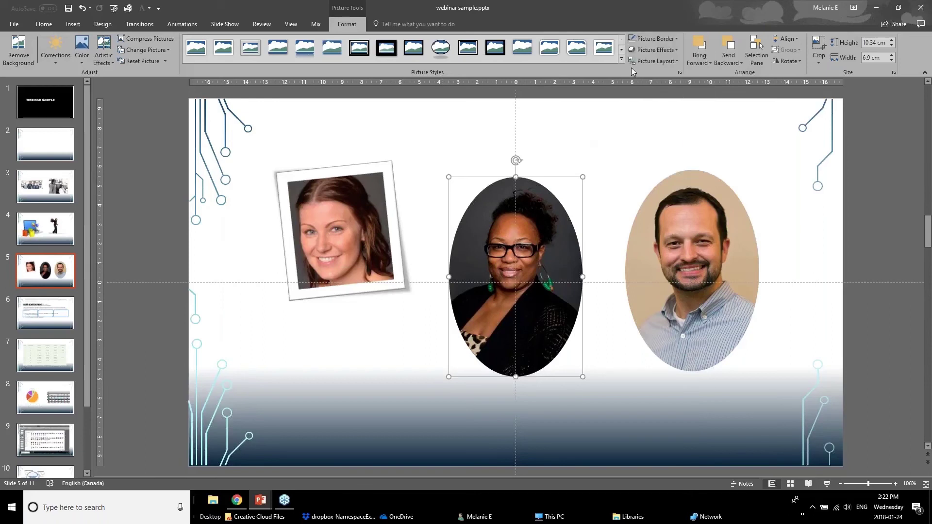
left_click(659, 41)
left_click(673, 37)
left_click(669, 50)
mouse_move(660, 90)
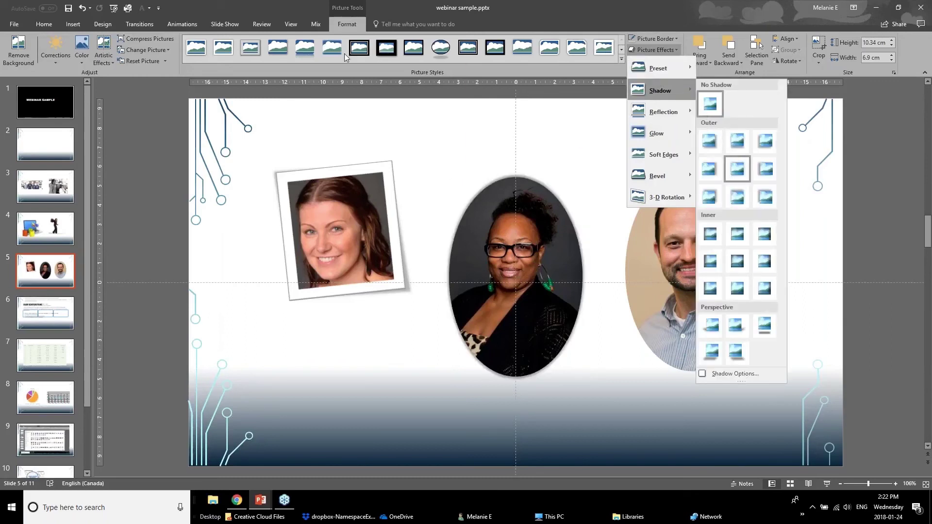
left_click(260, 62)
key("ctrl+z")
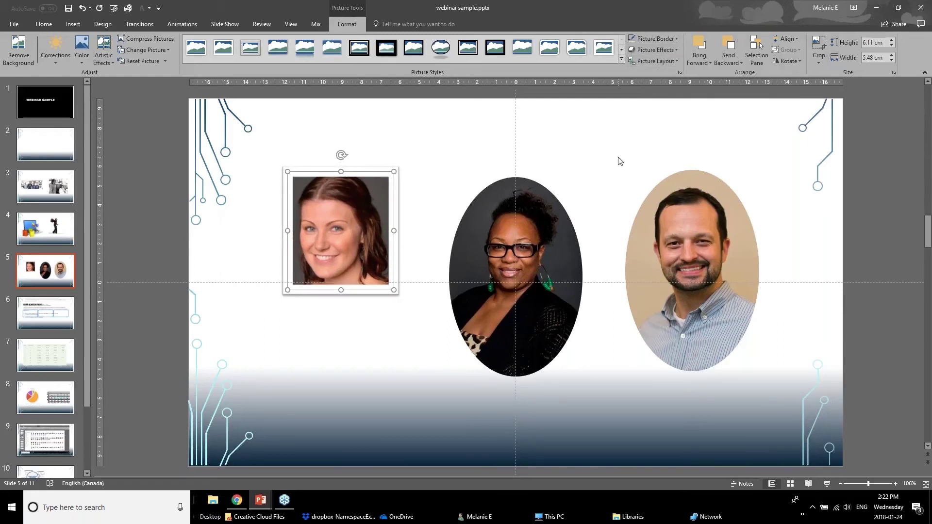
Step: Return to the Powerpoint Webinar January 2018 v1 presentation and go through Easy To Read Content to the Improve Text Box Formatting slide
left_click(261, 500)
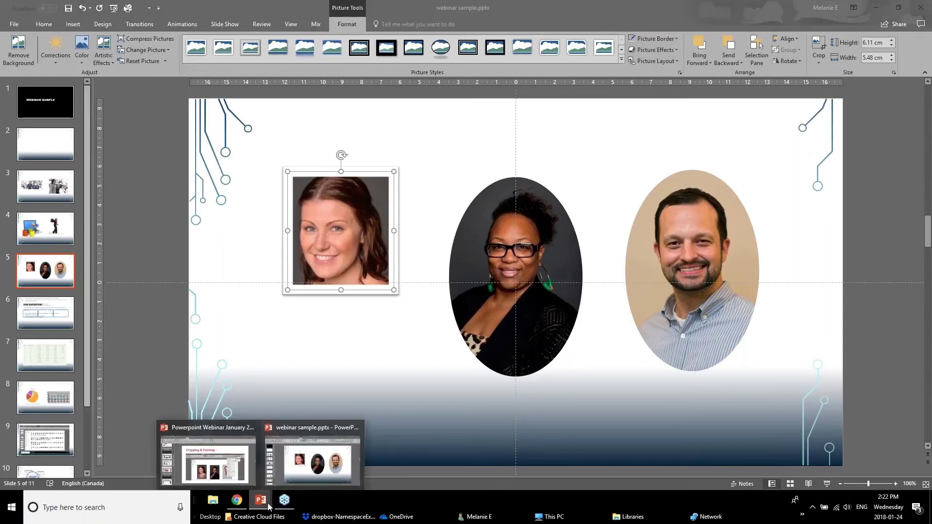
left_click(209, 461)
scroll(108, 374, "down", 1)
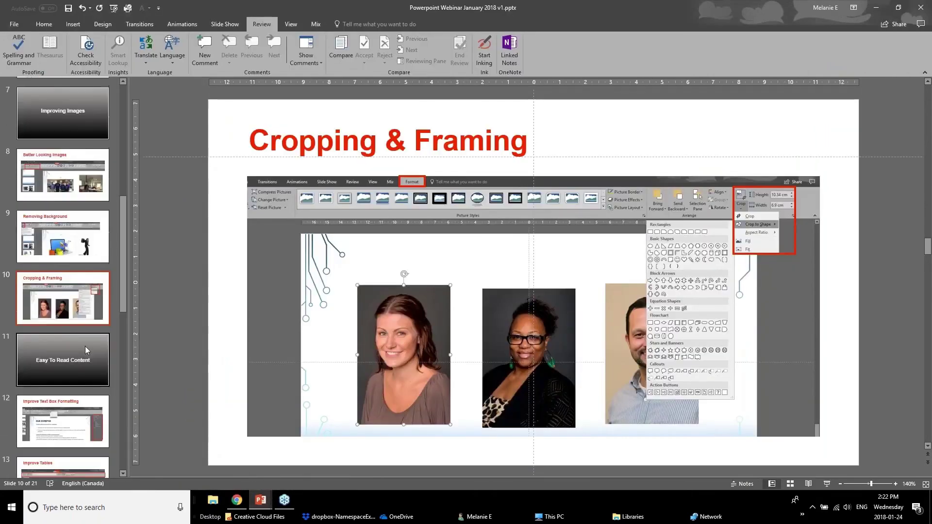
left_click(80, 347)
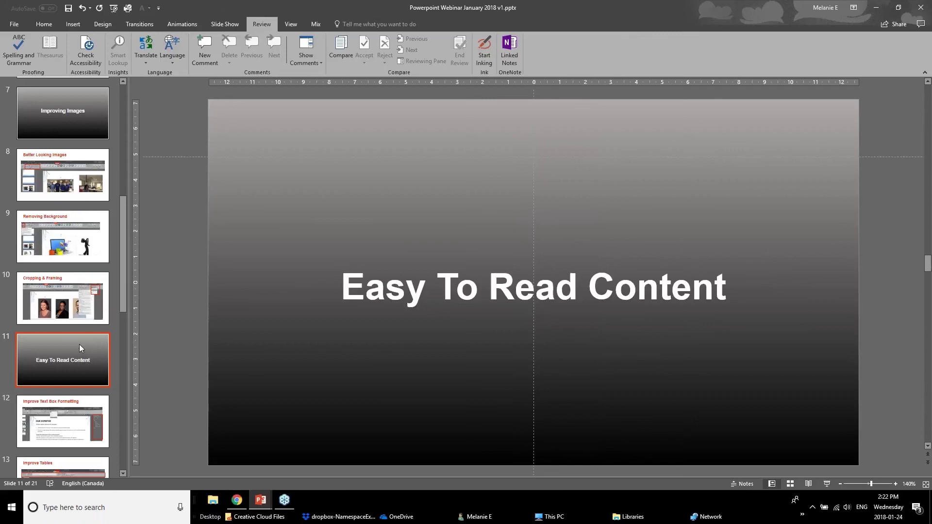
left_click(54, 443)
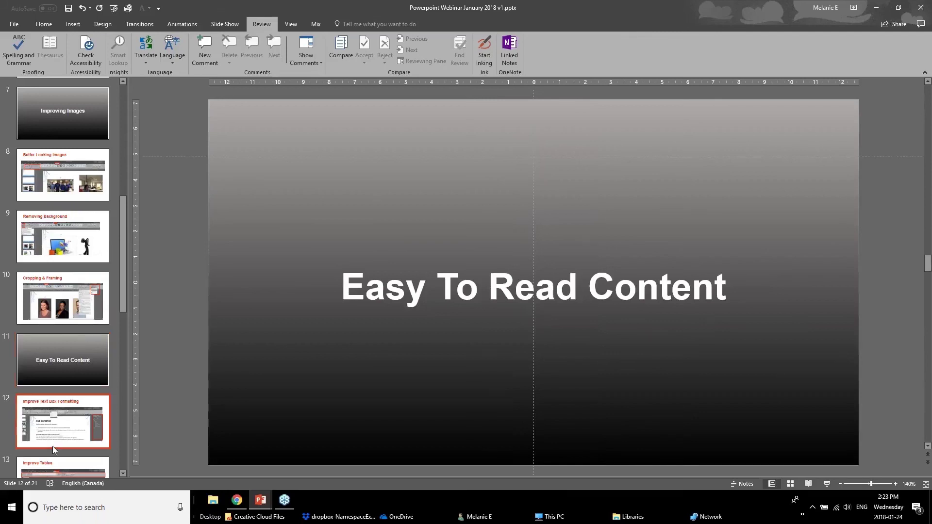
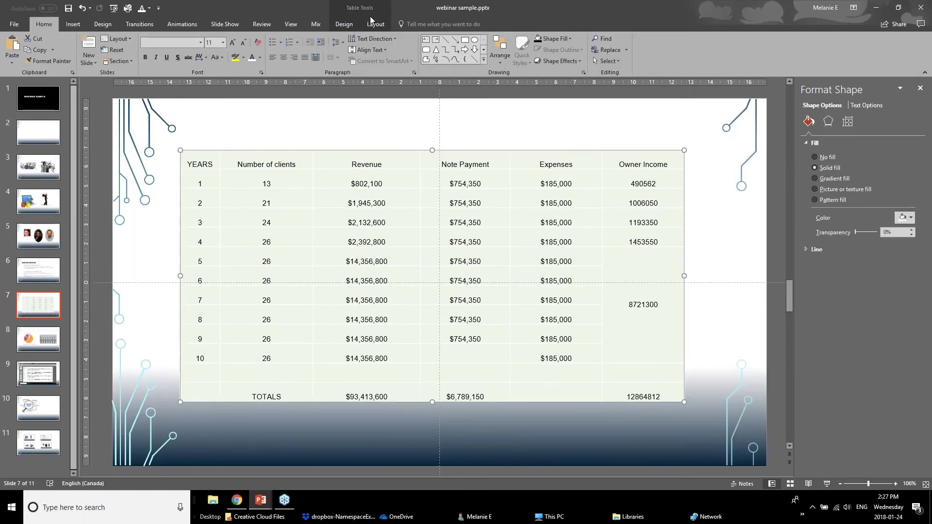
Step: Examine the design and layout options for the table on slide 7, including table style previews such as Medium Style 2 - Accent 4
left_click(345, 27)
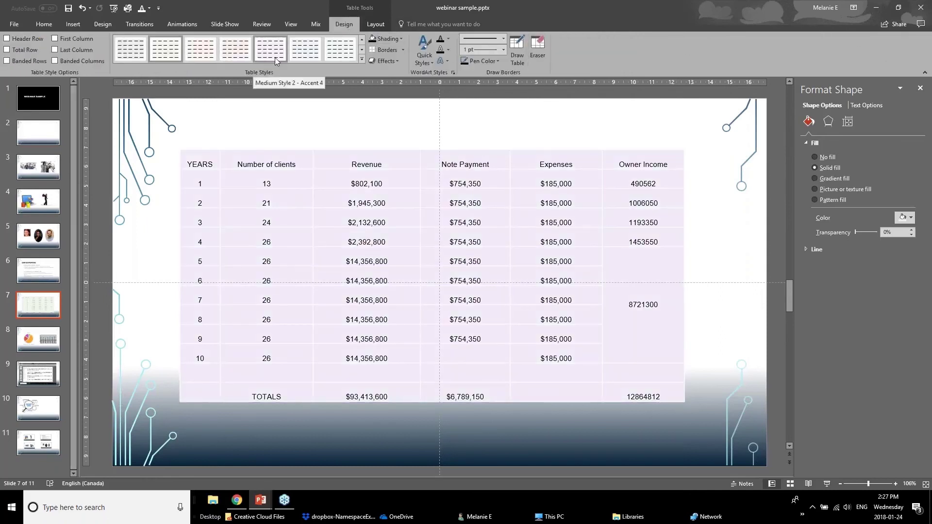
left_click(377, 25)
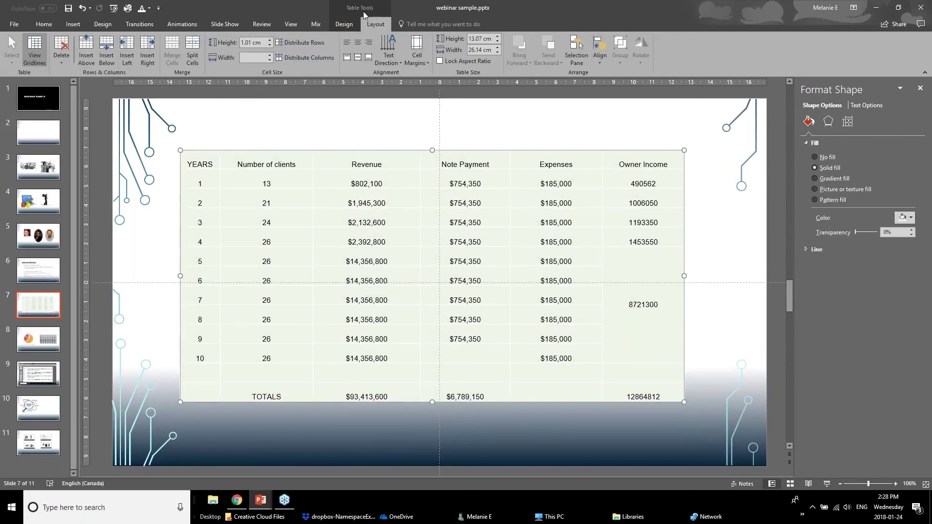
left_click(344, 24)
left_click(366, 26)
left_click(353, 25)
left_click(376, 25)
left_click(348, 25)
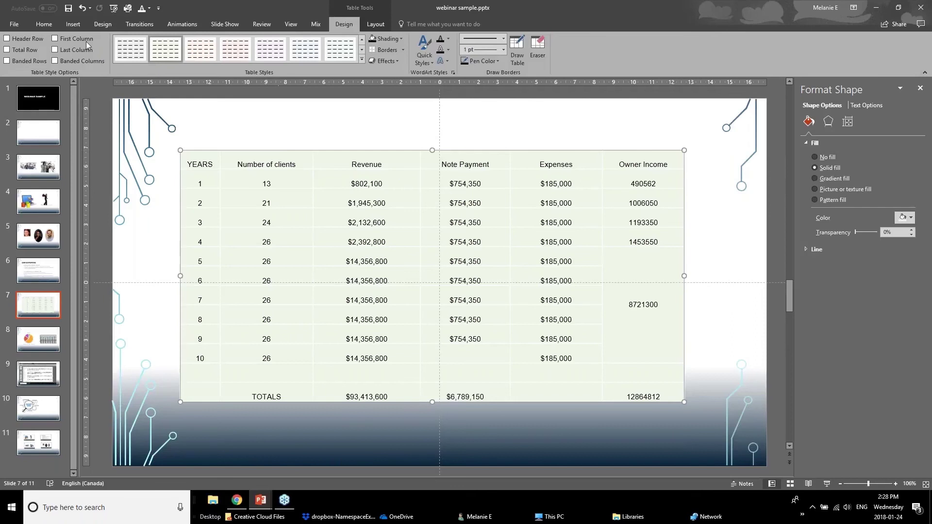
Step: Try Header Row, Total Row and Last Column formatting on the table and preview other table styles
left_click(6, 39)
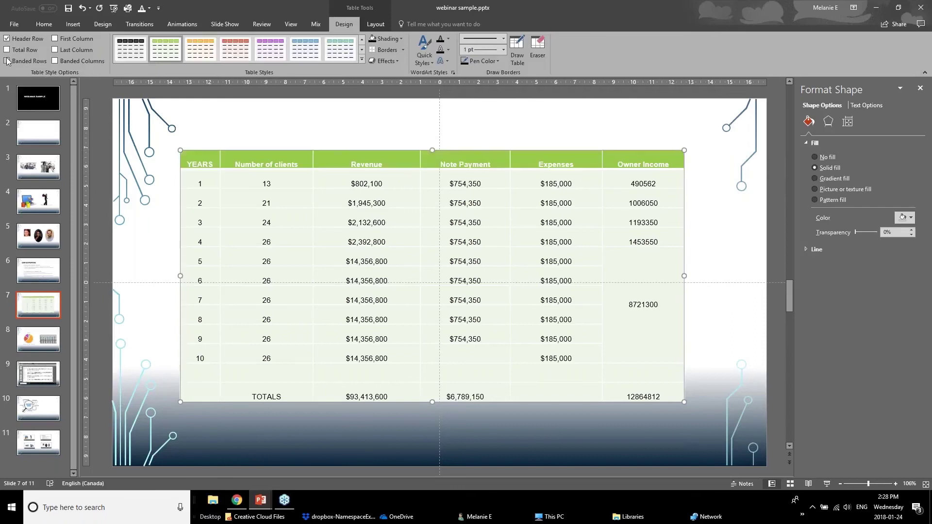
left_click(6, 50)
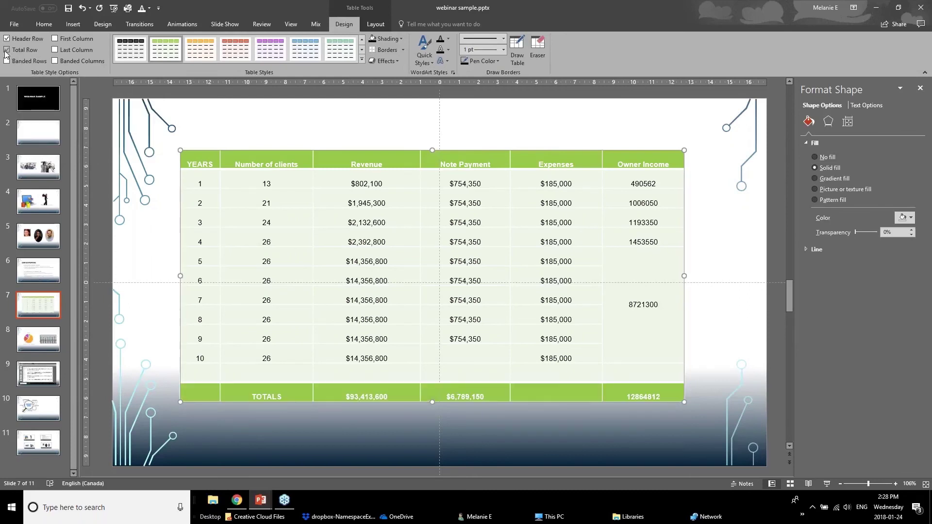
left_click(55, 50)
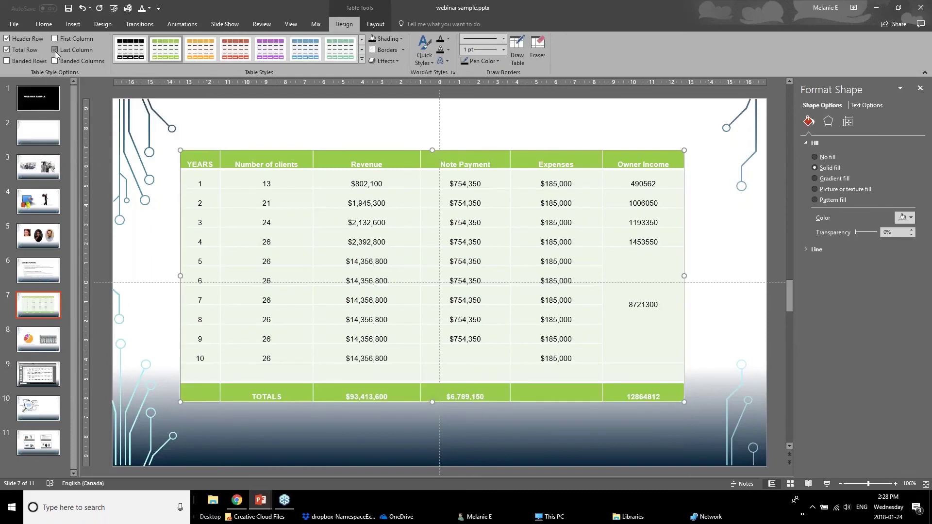
left_click(362, 58)
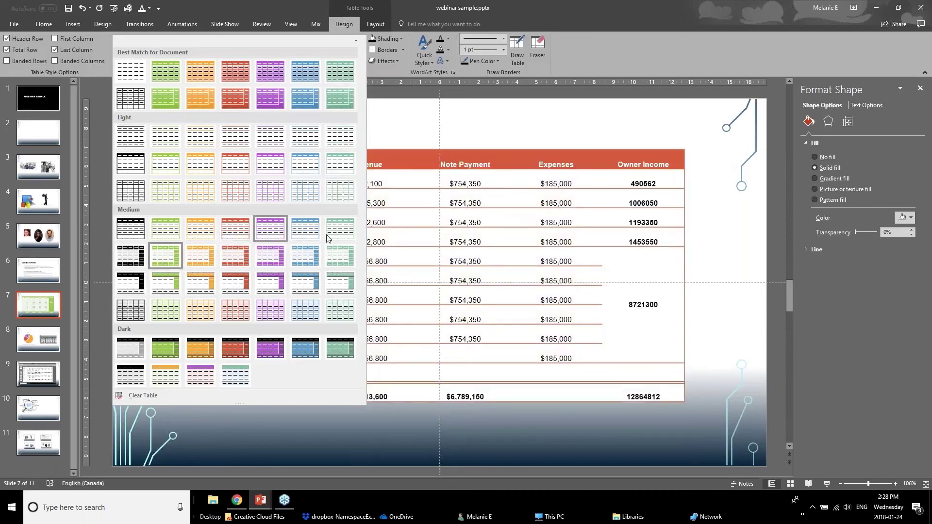
left_click(378, 147)
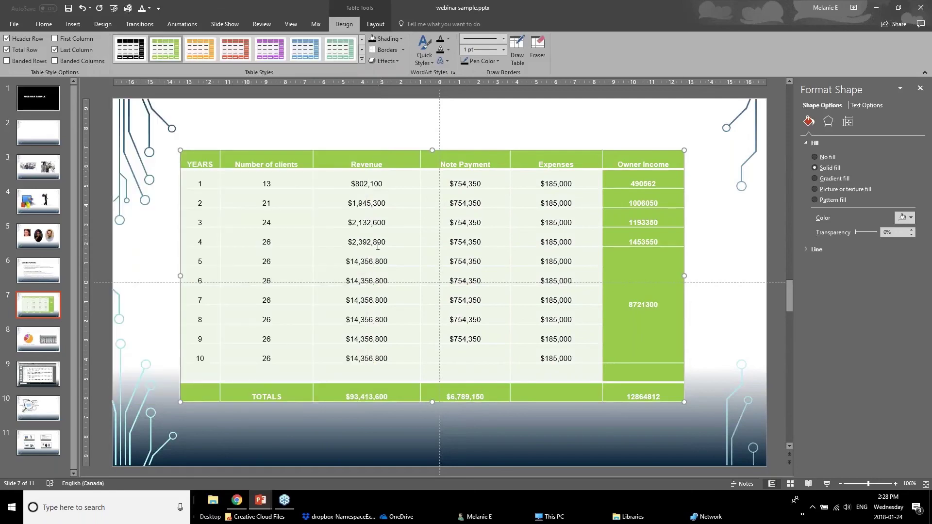
Step: Undo the header row, total row and last column formatting and deselect the table
key("ctrl+z")
key("ctrl+z")
key("ctrl+z")
left_click(300, 125)
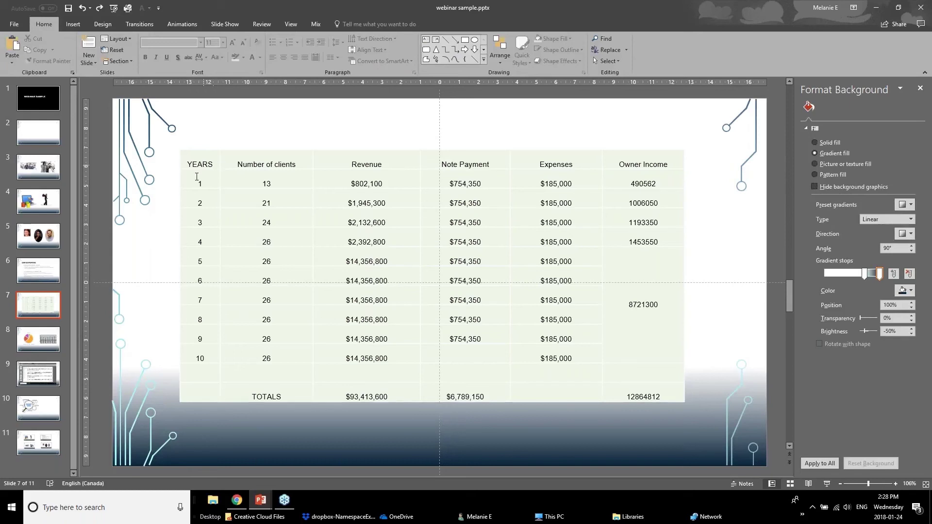
Step: Shade the table's heading row from YEARS to Owner Income dark red and make its text white
left_click_drag(203, 163, 664, 162)
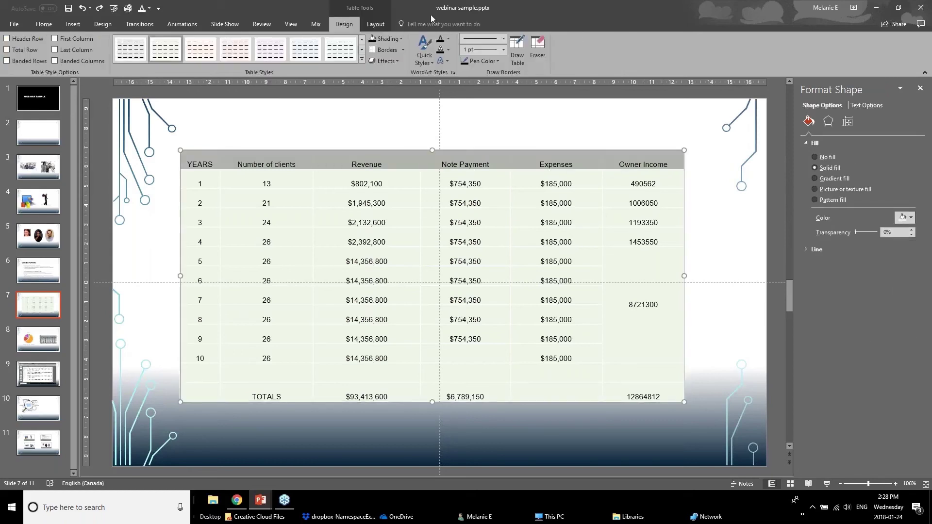
left_click(400, 40)
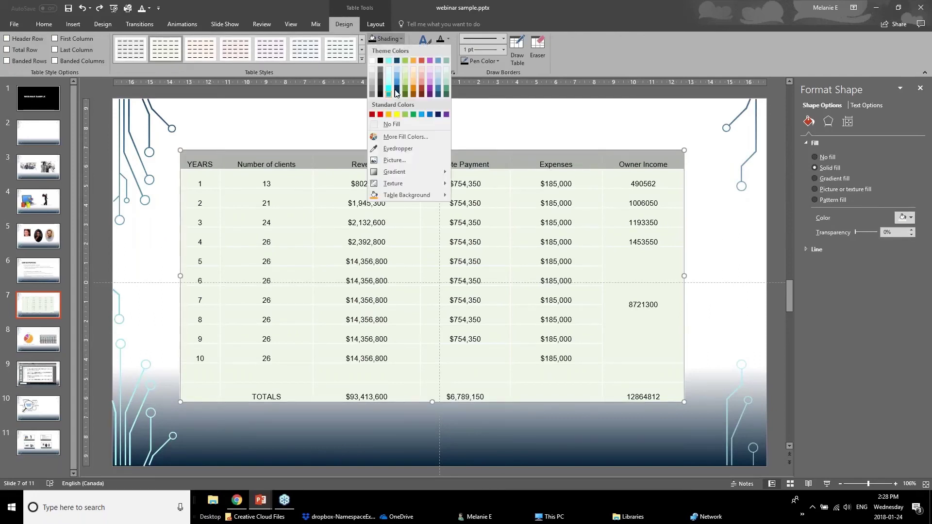
left_click(372, 114)
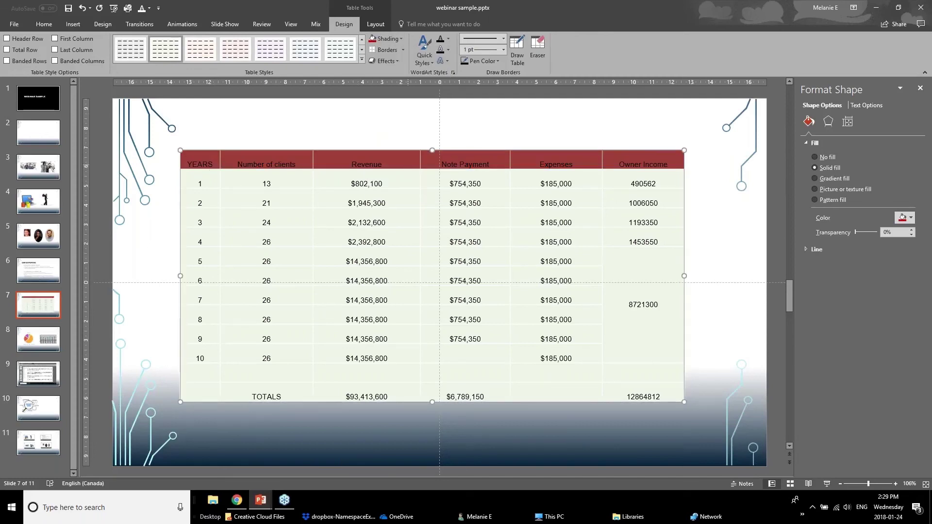
left_click(448, 40)
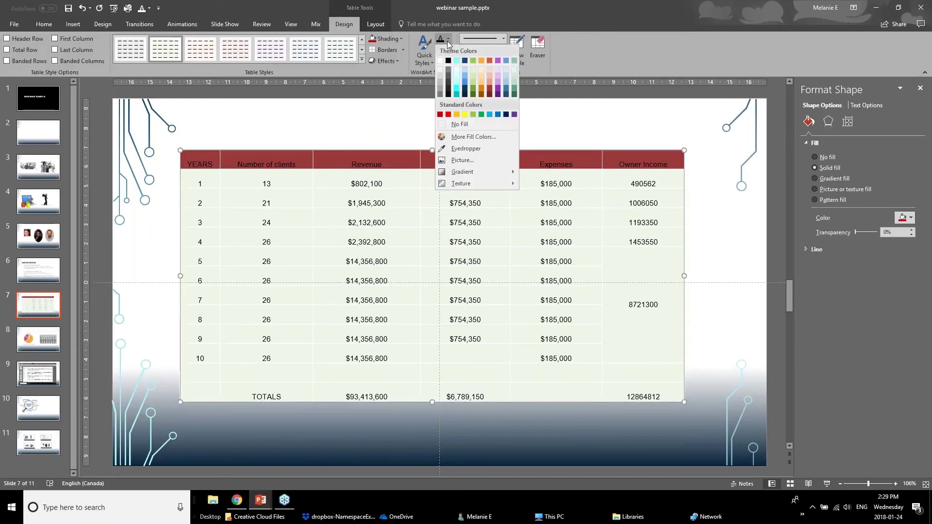
left_click(439, 60)
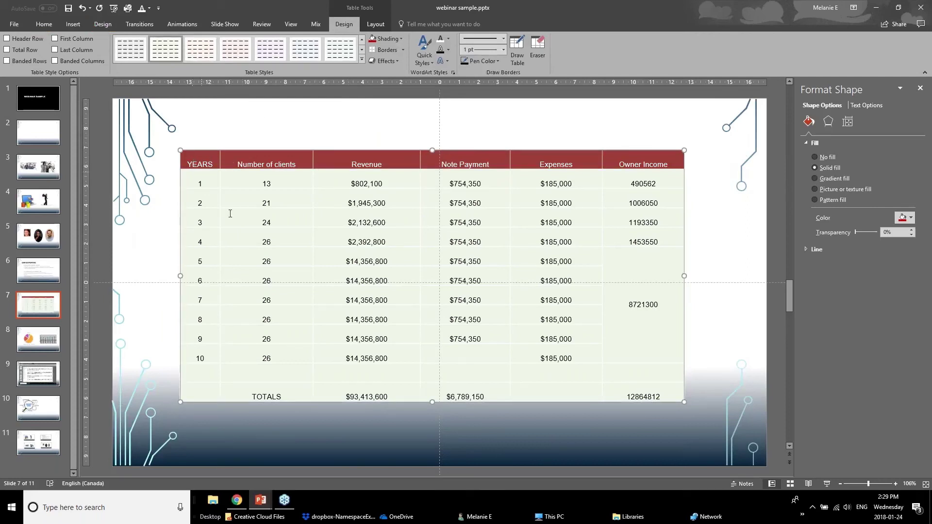
Step: Select the table's body cells from year 1 through the TOTALS row and set the border pen colour to grey
mouse_move(203, 177)
left_mouse_down()
mouse_move(637, 350)
mouse_move(661, 392)
left_mouse_up()
left_click(403, 49)
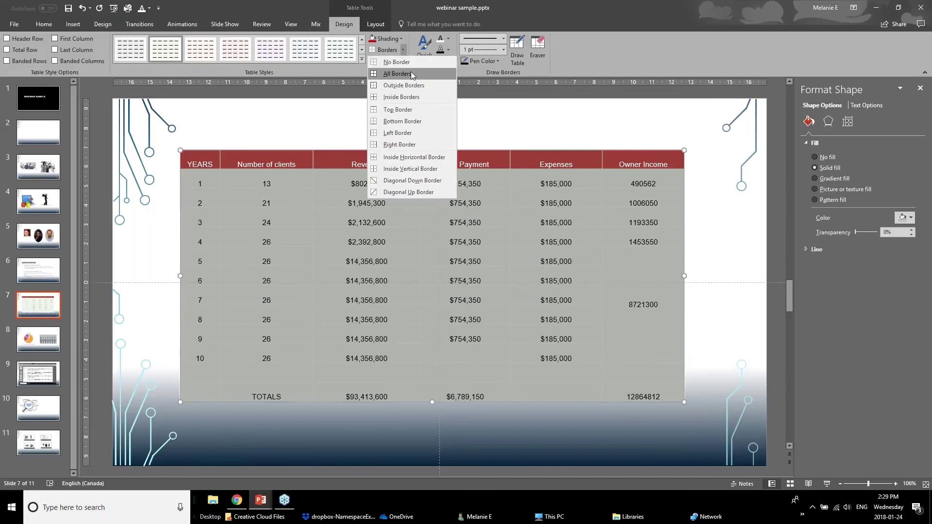
left_click(499, 52)
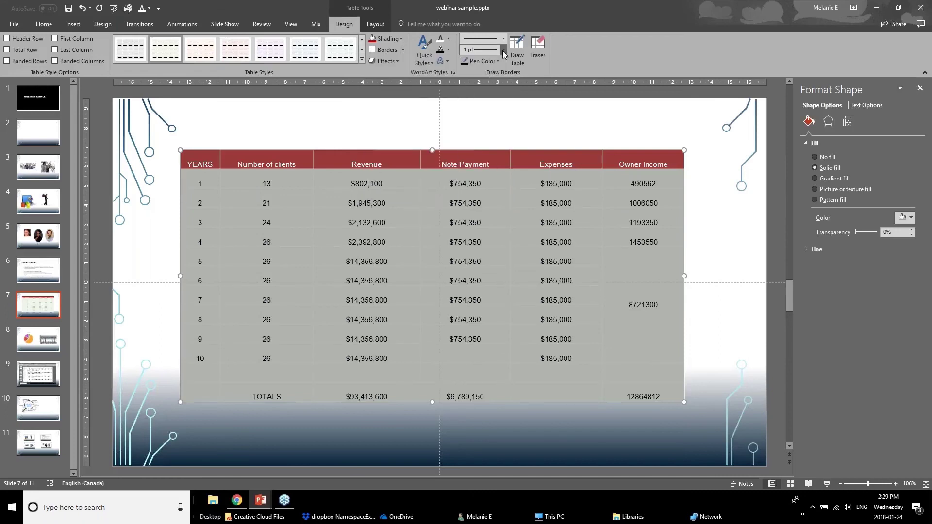
left_click(490, 62)
left_click(464, 97)
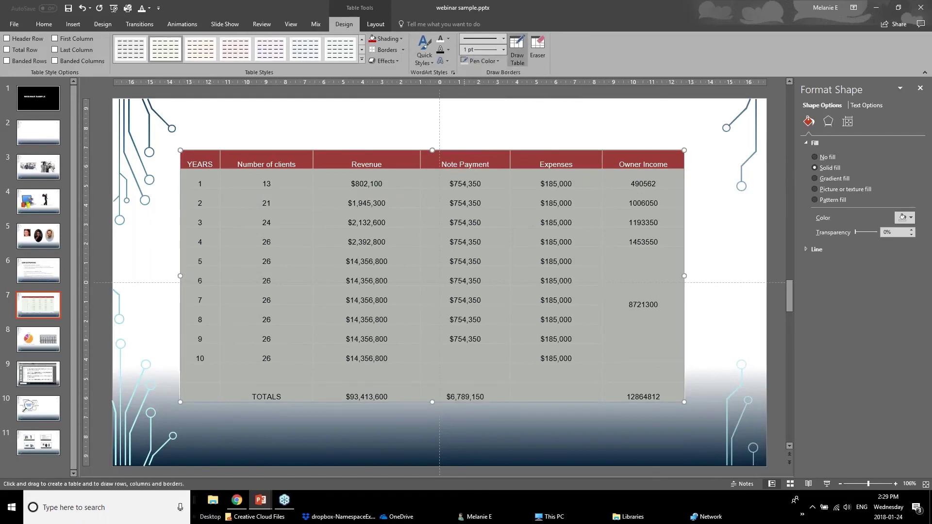
left_click(482, 61)
left_click(465, 98)
left_click(386, 49)
left_click(364, 146)
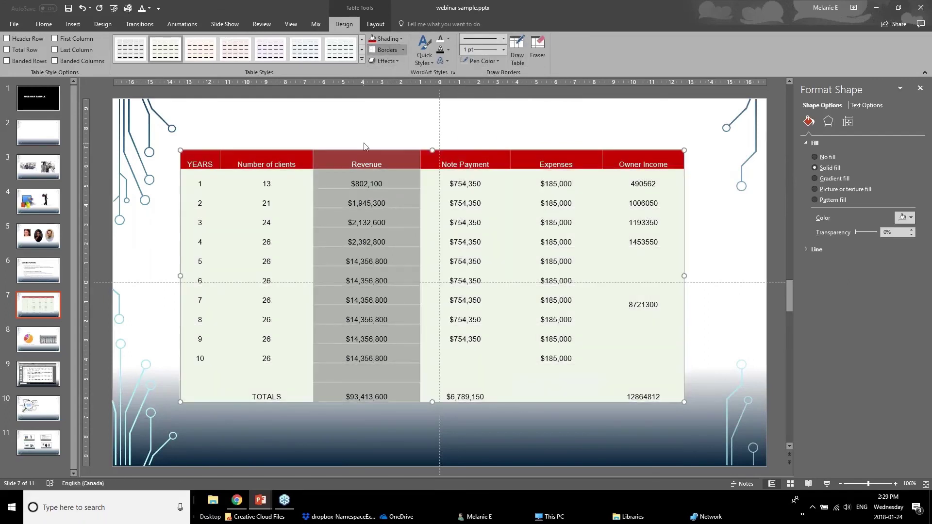
Step: Apply all borders to the table's body cells, from year 1 through the TOTALS row
left_click(140, 270)
left_click_drag(200, 182, 643, 396)
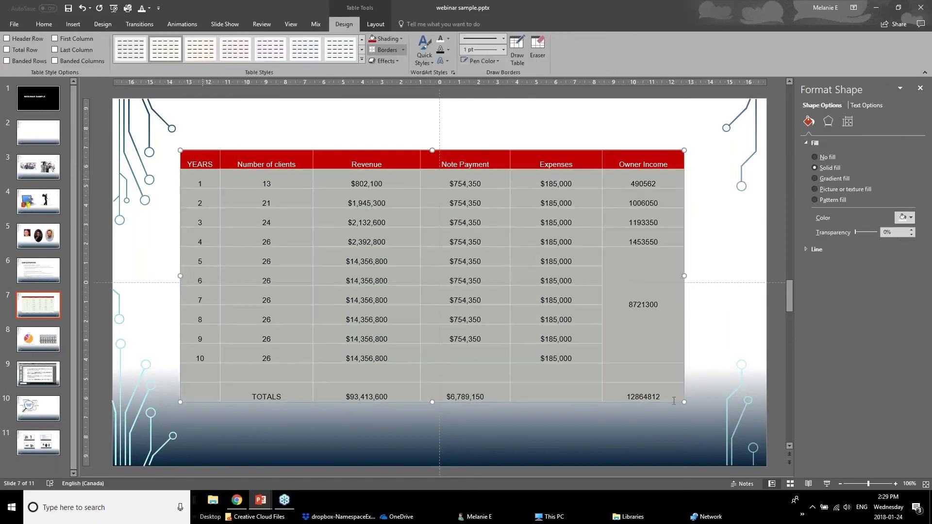
left_click(402, 50)
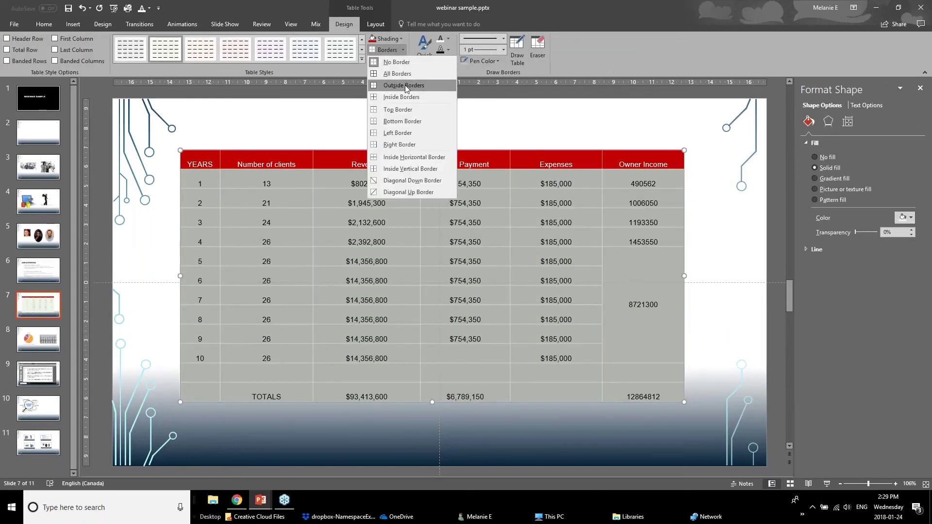
left_click(409, 78)
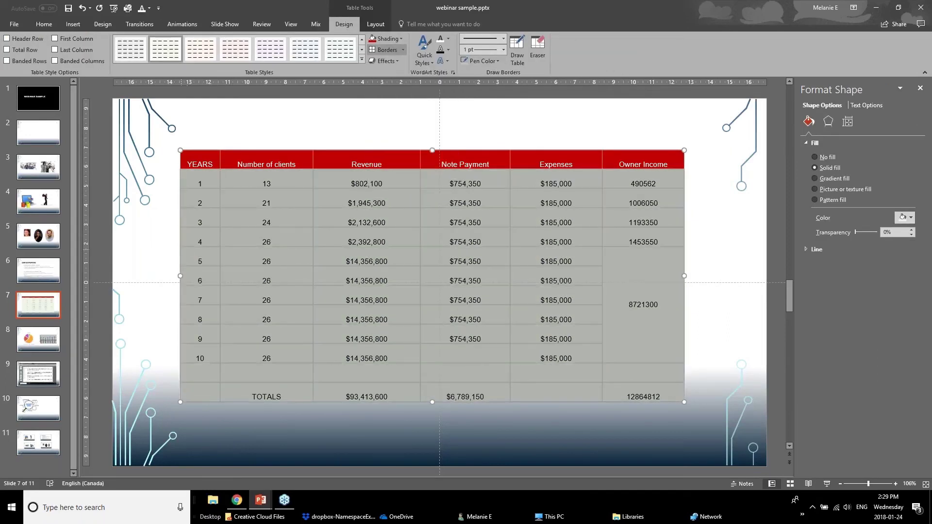
left_click(166, 255)
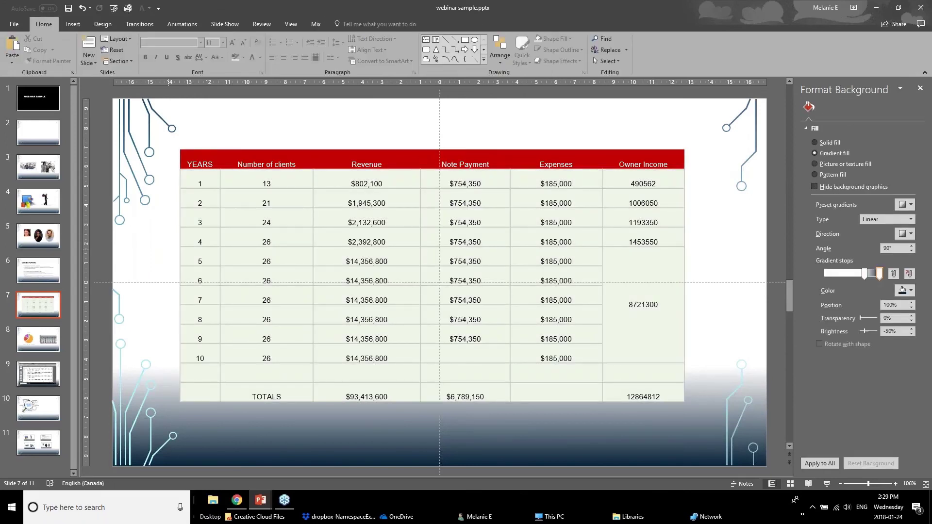
left_click_drag(194, 183, 652, 218)
left_click(641, 259)
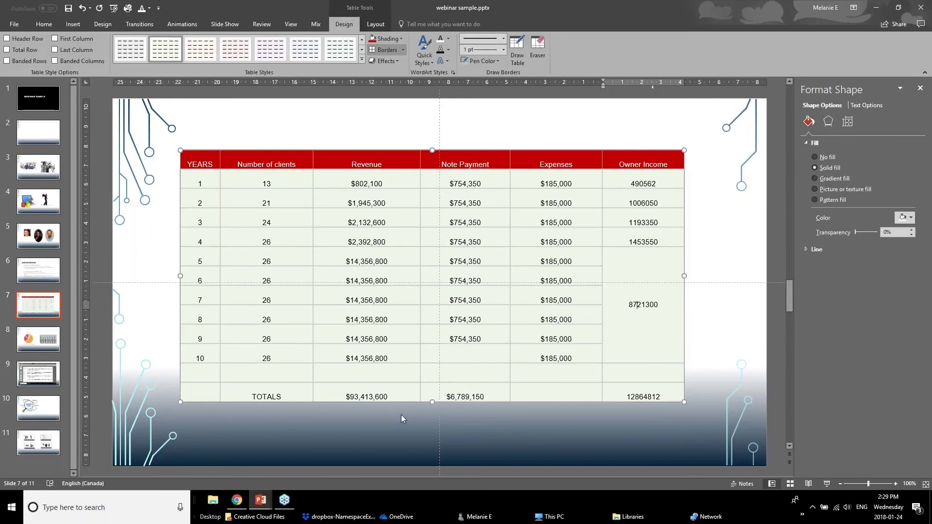
left_click(207, 174)
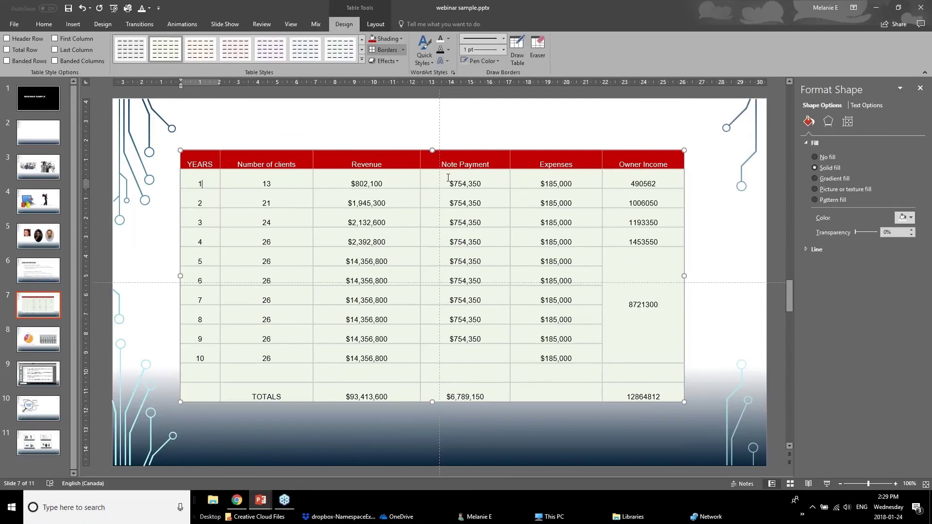
Step: Centre the text vertically in all cells of the whole table
left_click(374, 24)
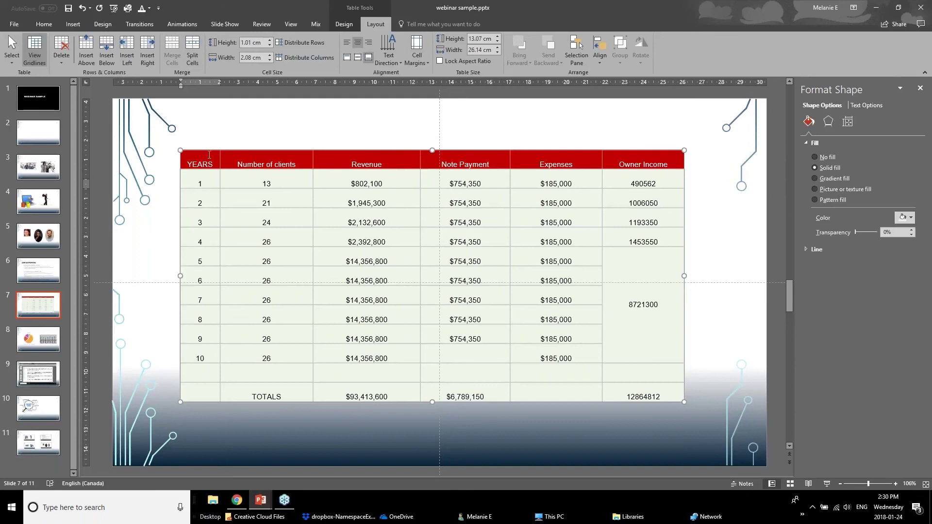
key("Escape")
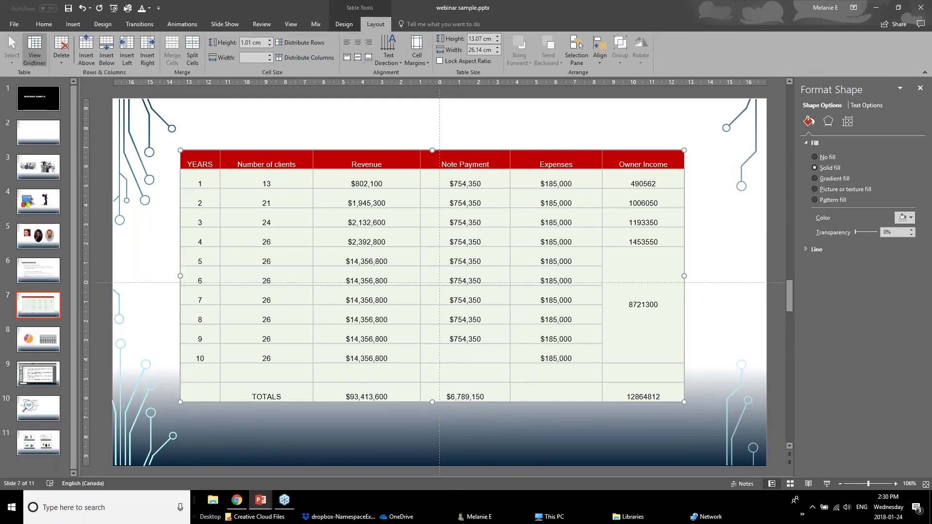
left_click(359, 59)
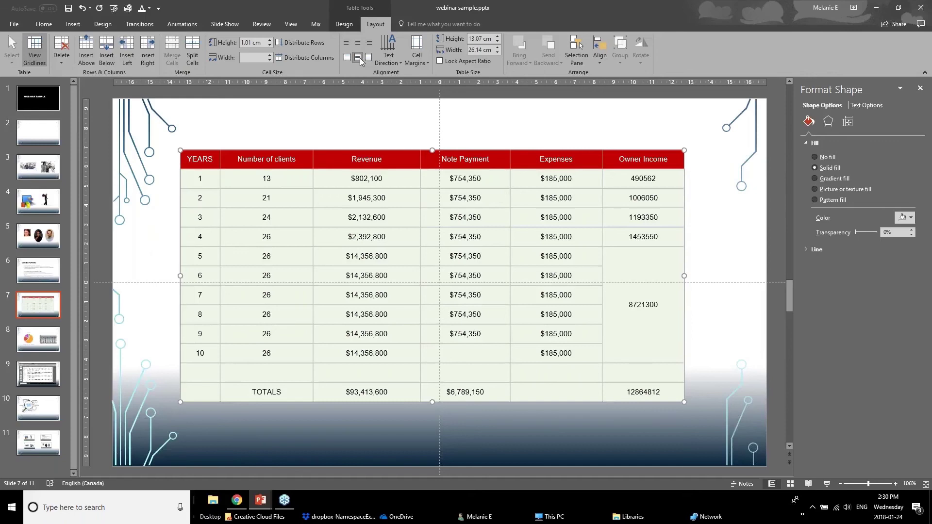
Step: Try left and right alignment on the table's text, then restore horizontal centring
left_click(343, 45)
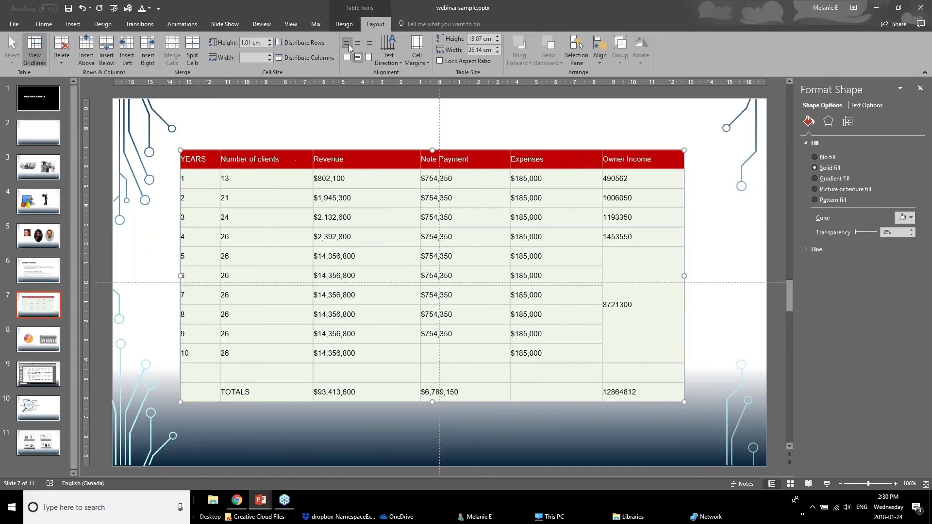
left_click(355, 44)
left_click(370, 42)
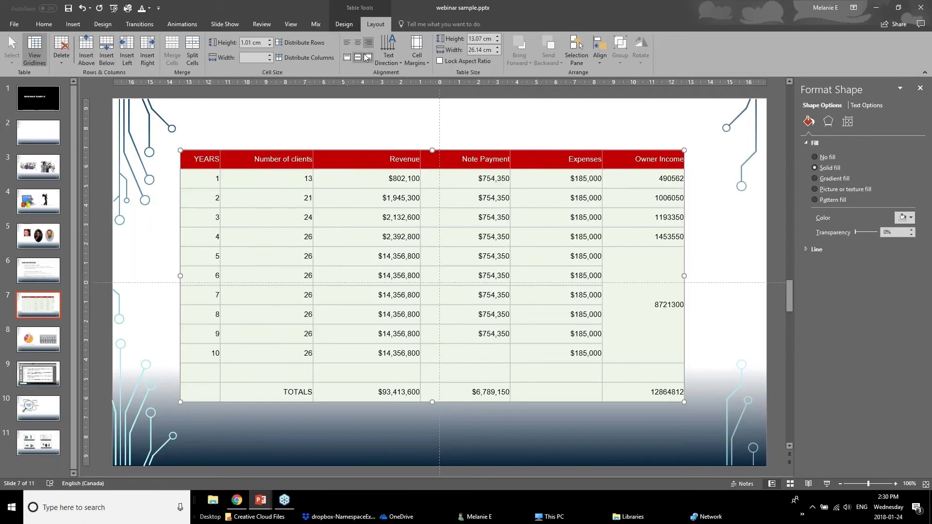
left_click(356, 43)
left_click(263, 216)
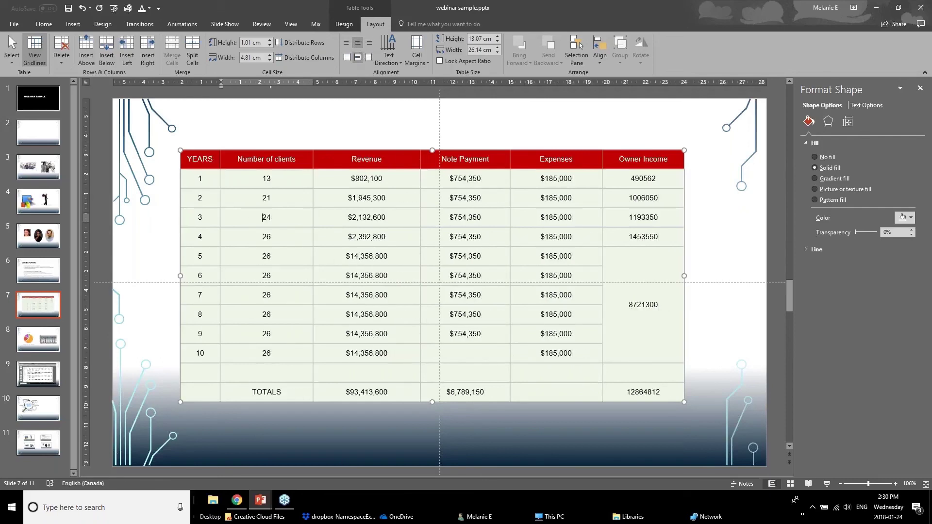
Step: Try rotating the year numbers in the YEARS column by 90°, then return them to horizontal text direction
left_click_drag(203, 180, 186, 377)
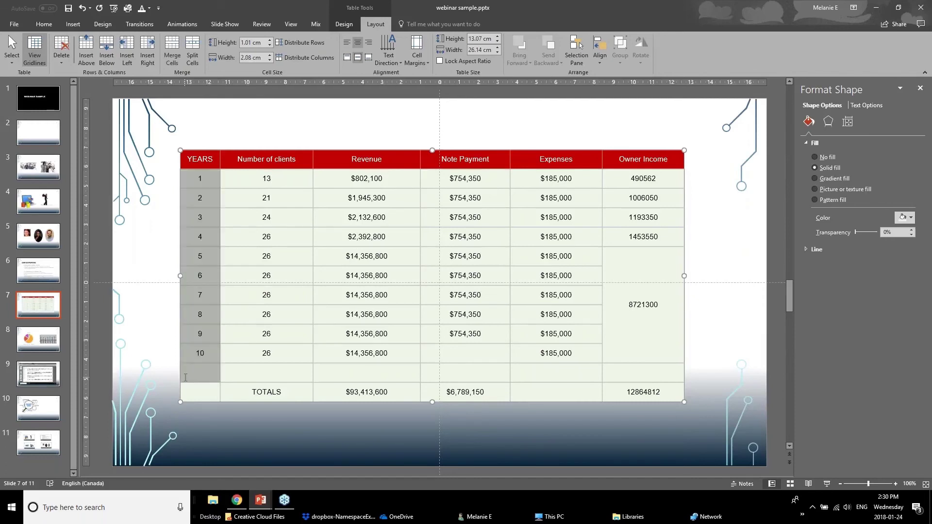
left_click(390, 67)
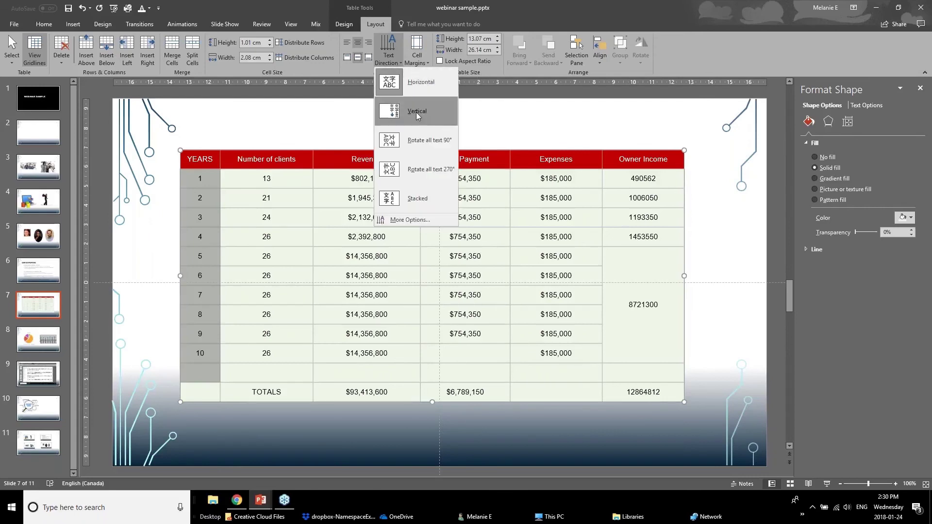
left_click(415, 141)
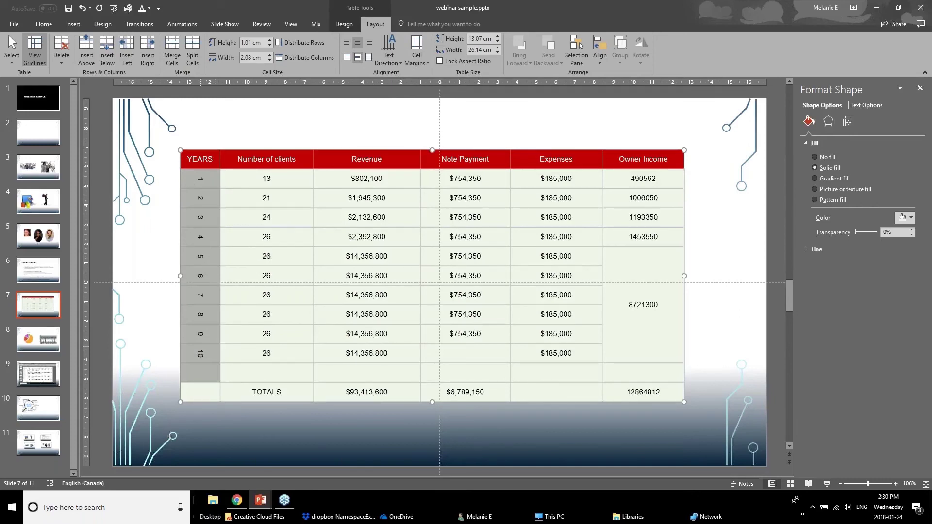
left_click(389, 56)
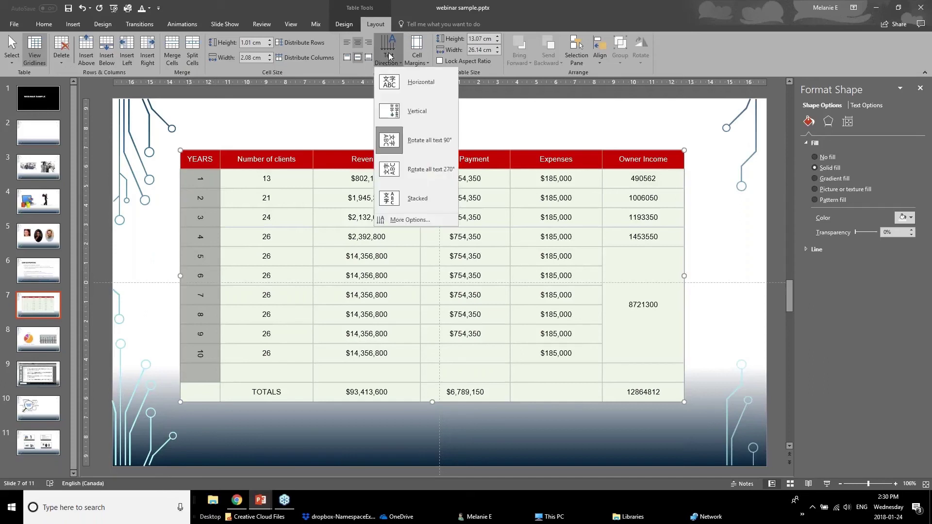
left_click(402, 87)
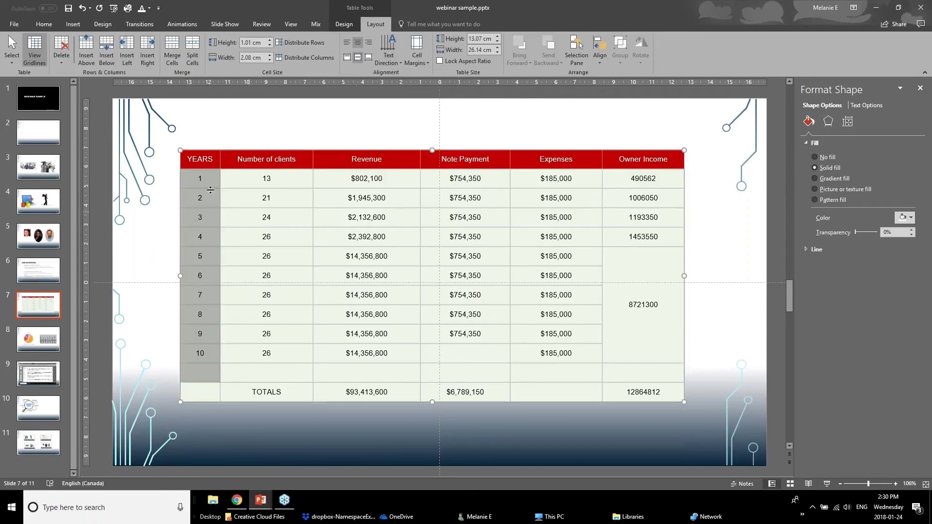
Step: Review the cell margin presets and apply Narrow margins to all cells of the table
left_click(208, 165)
left_click(417, 63)
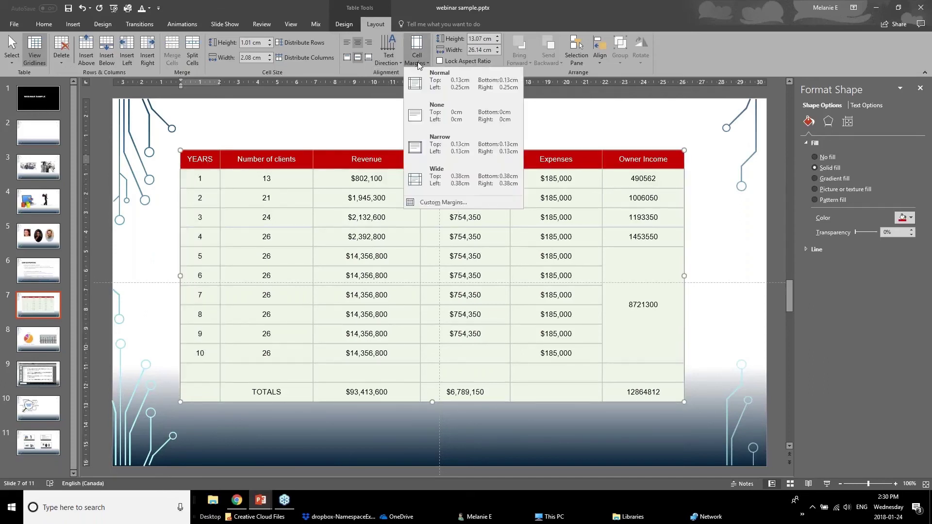
left_click(226, 200)
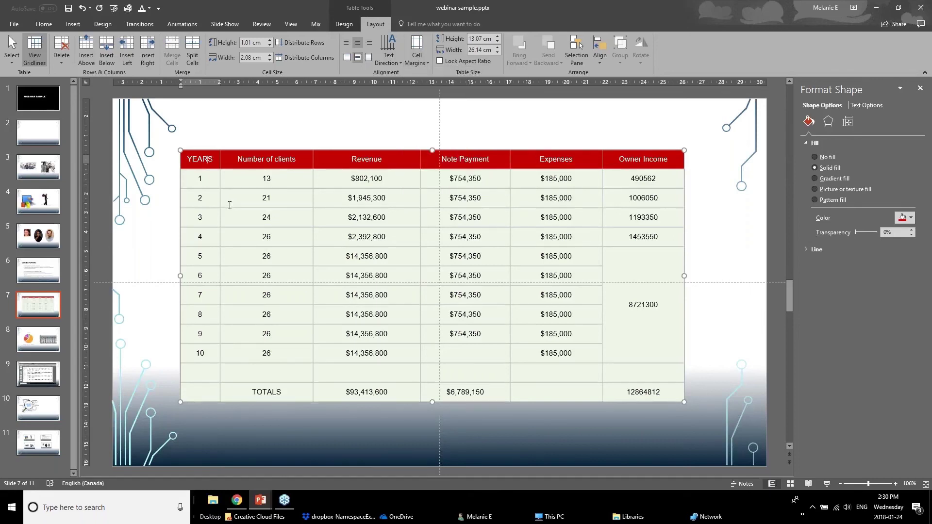
left_click(262, 180)
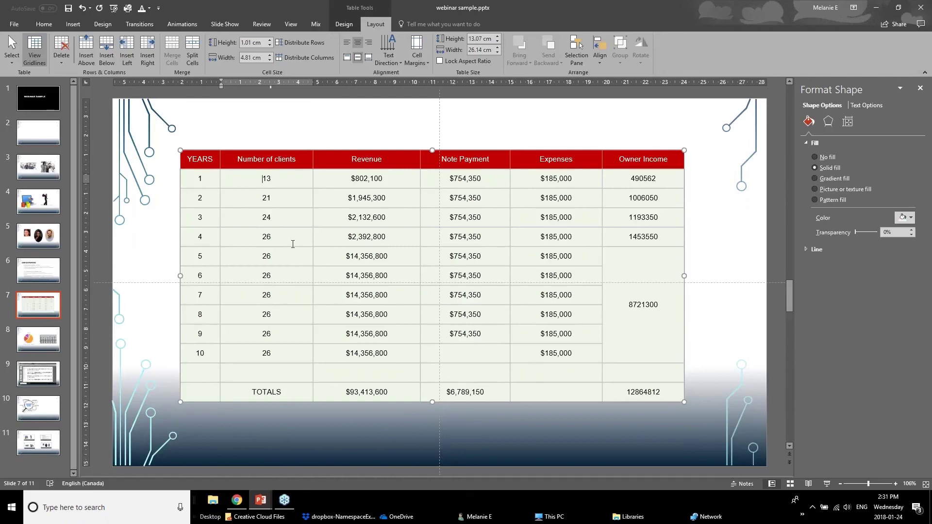
left_click_drag(216, 164, 677, 395)
left_click(417, 57)
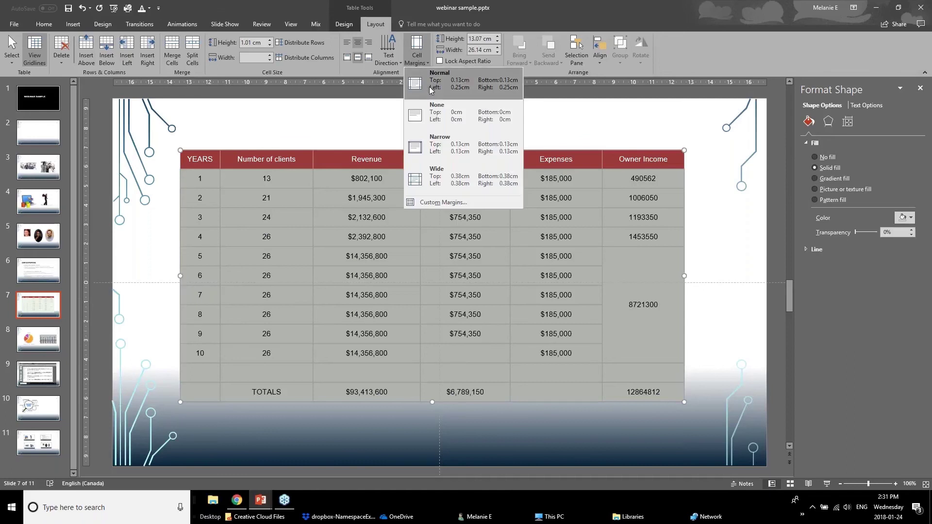
left_click(447, 158)
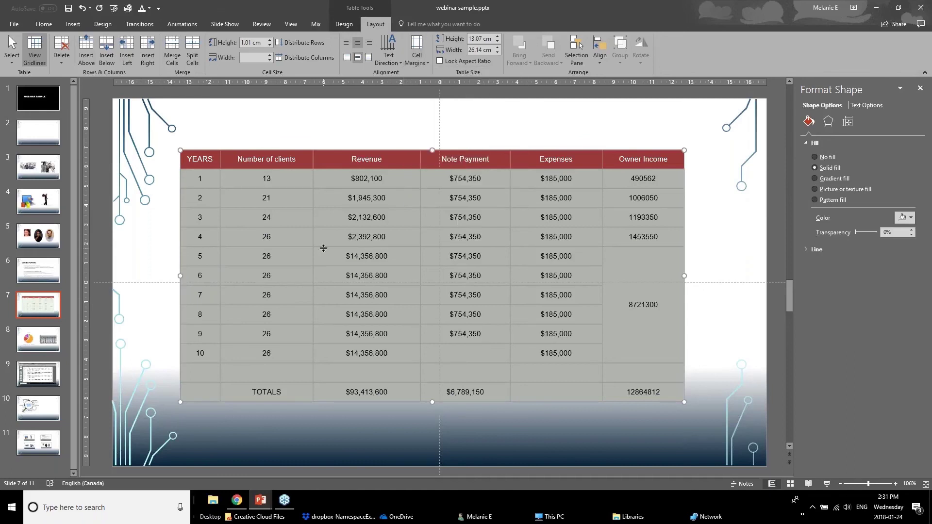
Step: Examine the table's text box formatting settings, including vertical alignment, text direction and margins
left_click(379, 179)
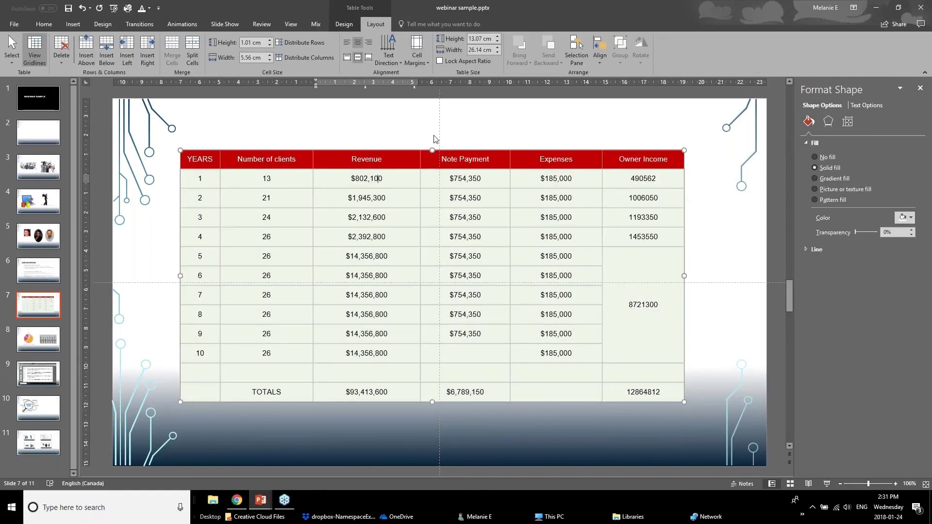
left_click(383, 151)
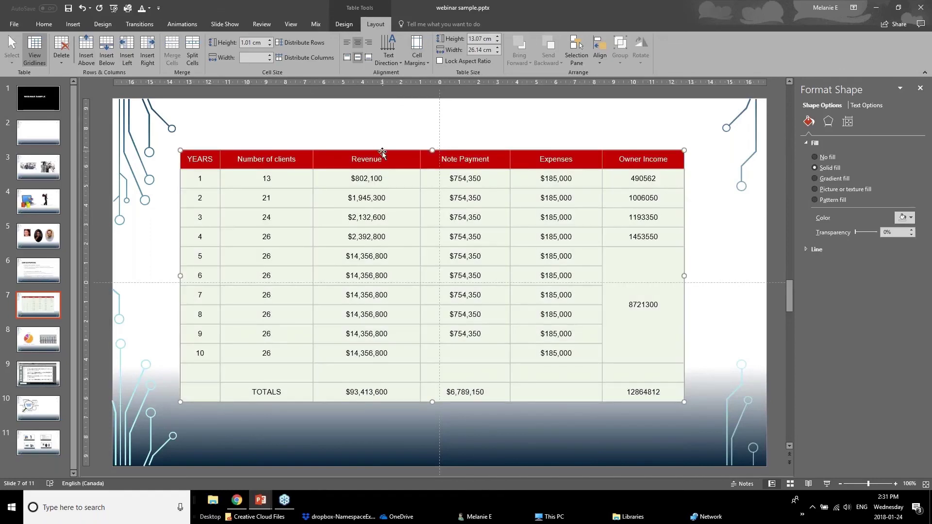
right_click(630, 149)
left_click(652, 306)
left_click(871, 106)
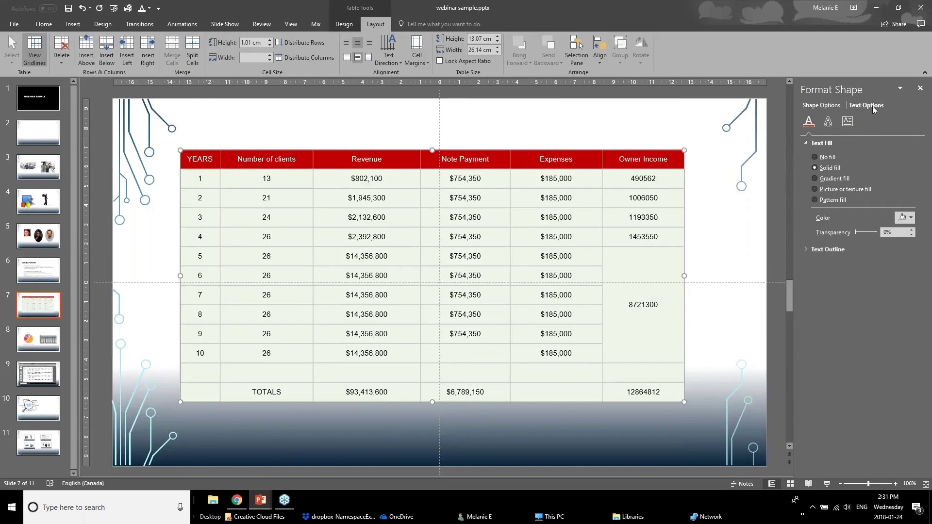
left_click(848, 121)
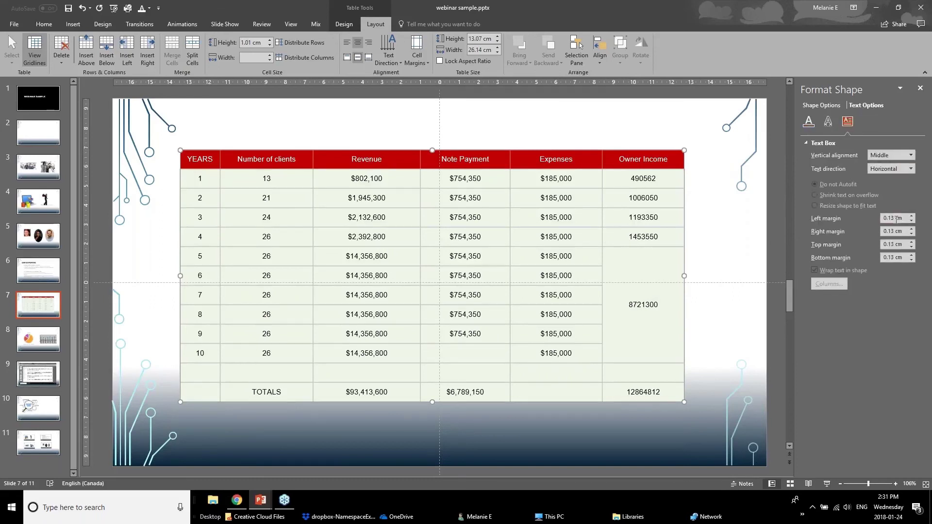
left_click(525, 214)
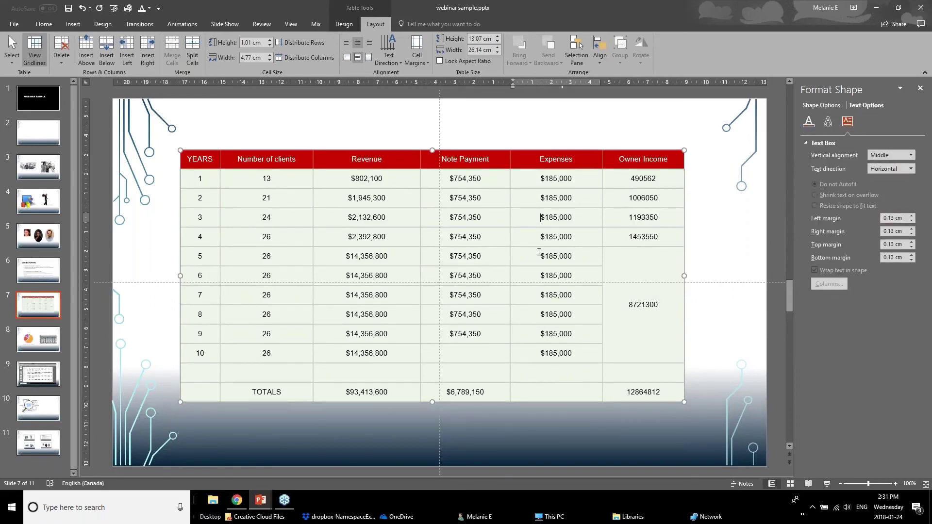
left_click_drag(619, 272, 629, 363)
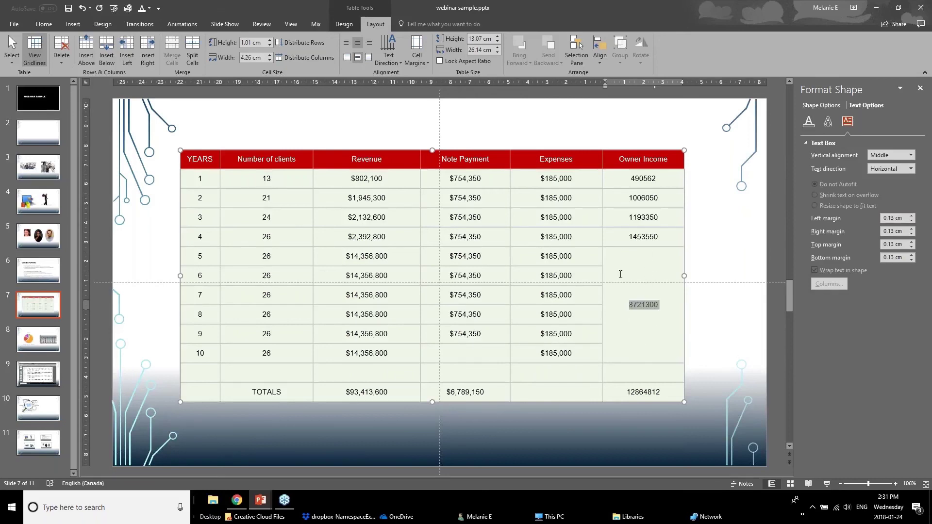
left_click(644, 355)
left_click_drag(651, 395, 210, 396)
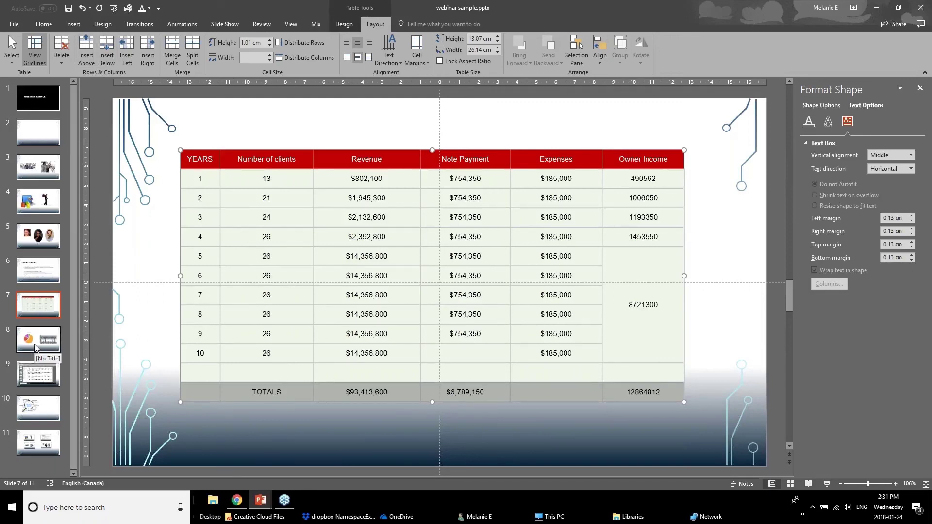
Step: Switch to the presentation Powerpoint Webinar January 2018 v1.pptx
left_click(264, 502)
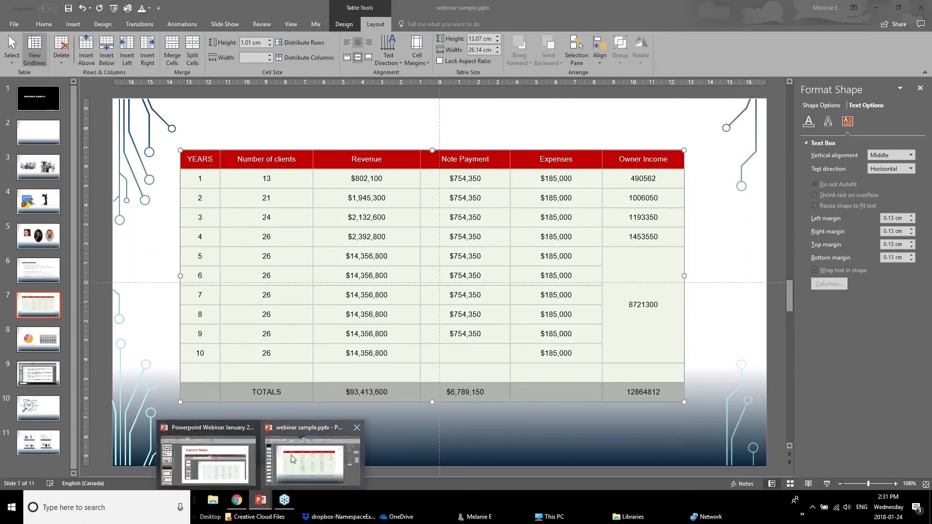
left_click(211, 458)
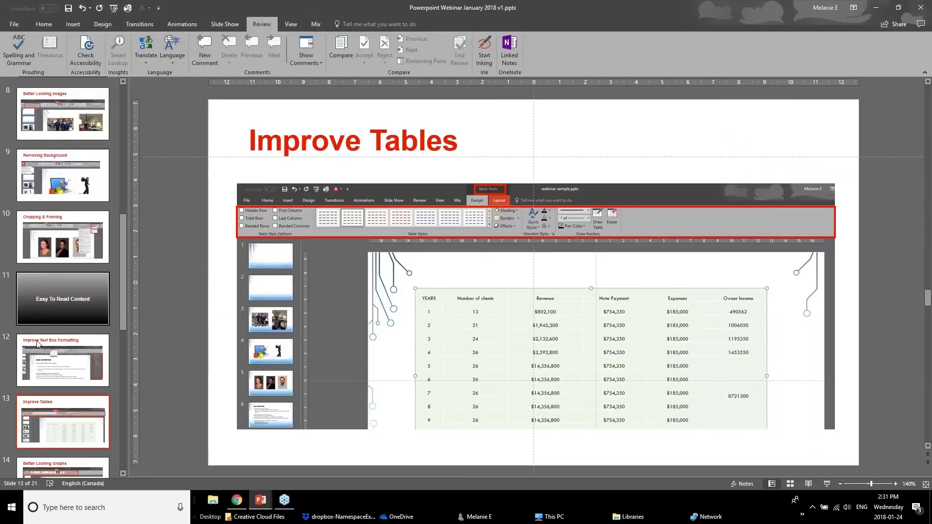
Step: Go to the Better Looking Graphs slide of the webinar presentation
scroll(44, 369, "down", 1)
left_click(48, 436)
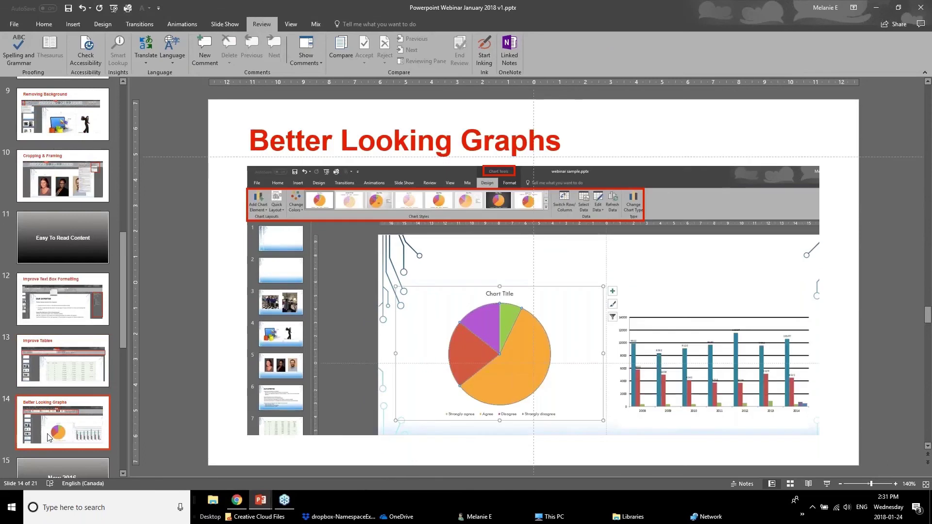
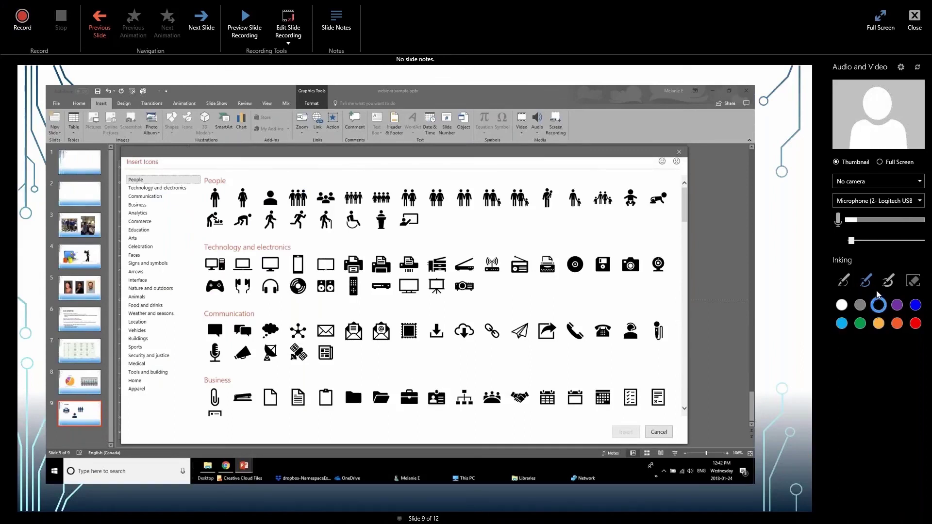
Step: Try the inking tools in the slide recording view, choosing the first pen with orange ink
left_click(888, 281)
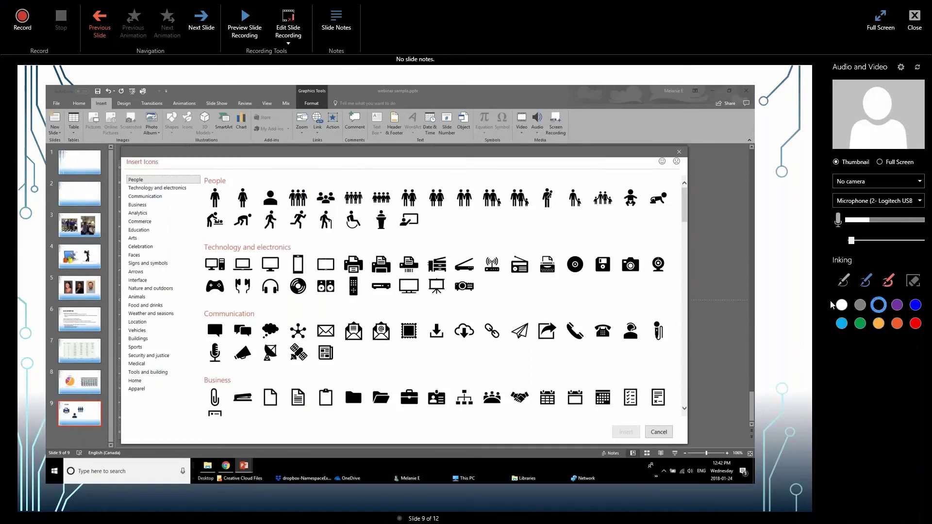
left_click(896, 324)
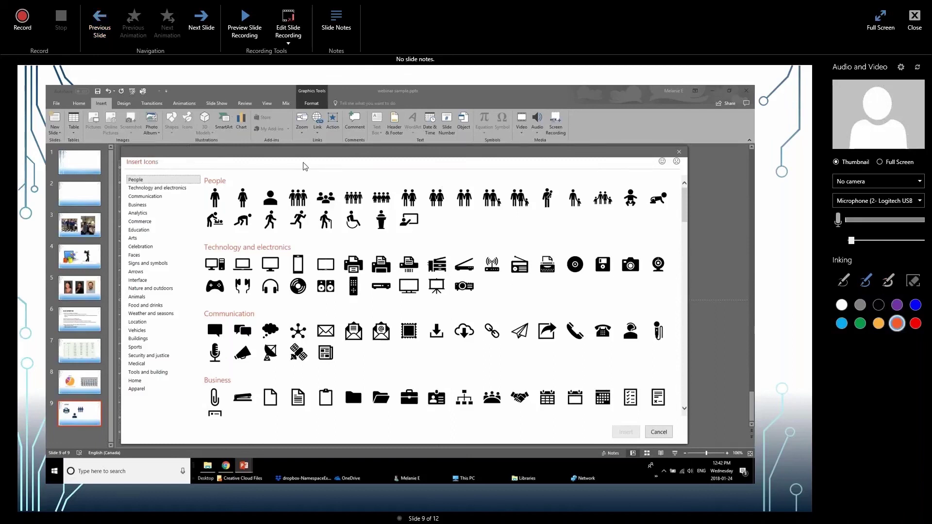
left_click(866, 282)
left_click(845, 281)
left_click(899, 327)
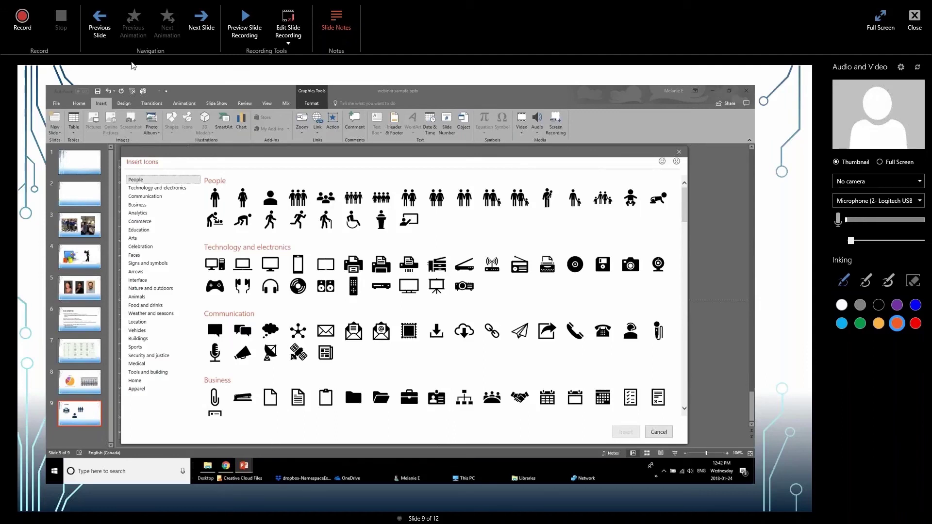
Step: Leave the slide recording view and enlarge the notes pane beneath the slide
key("Escape")
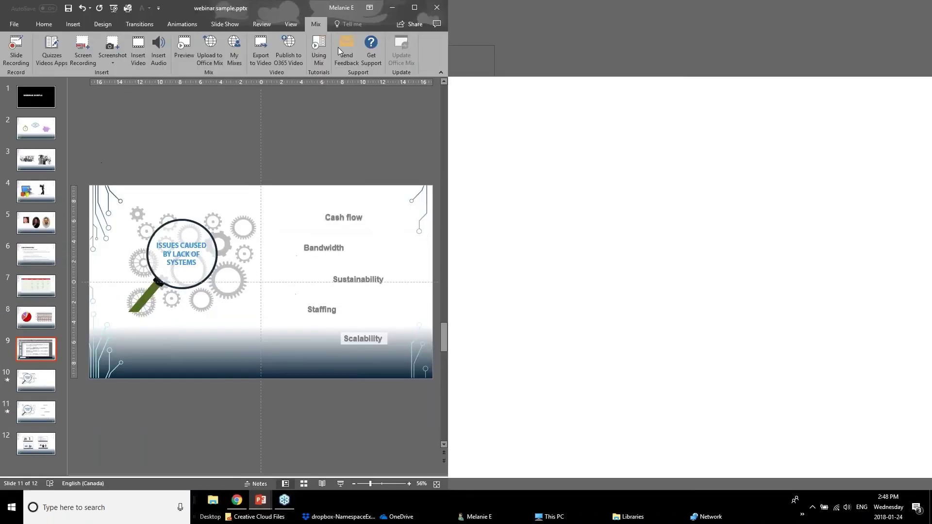
left_click_drag(326, 461, 320, 378)
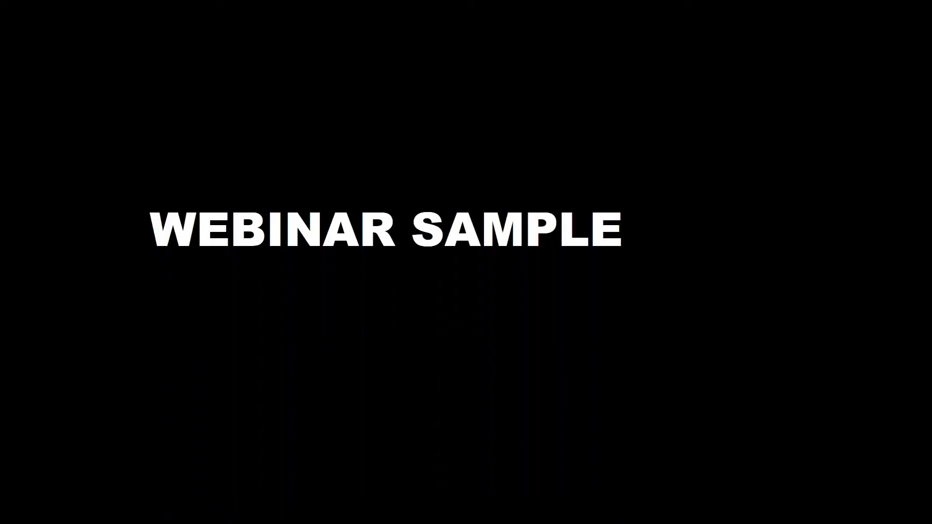
Step: Play the slide show from the title slide through to the magnifying-glass slide about issues caused by lack of systems, and end it
left_click(356, 367)
left_click(356, 368)
left_click(357, 368)
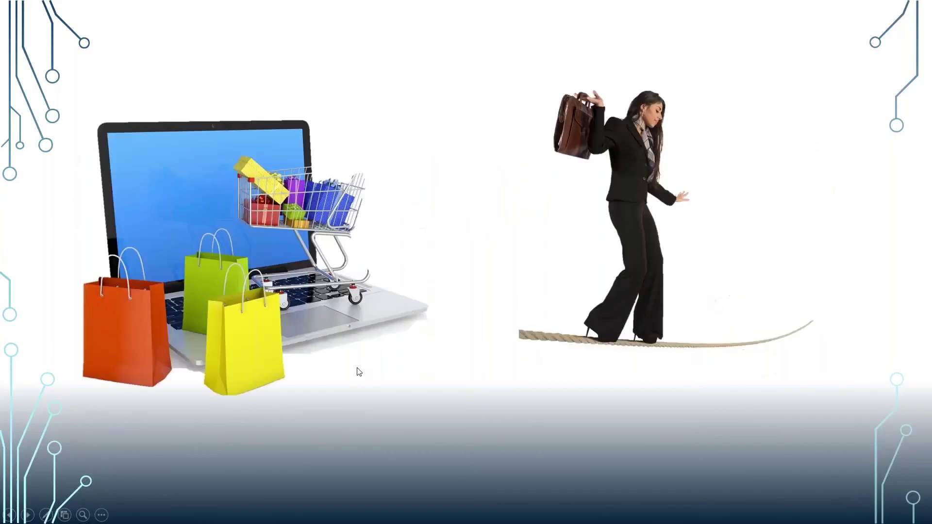
left_click(356, 368)
left_click(357, 368)
left_click(357, 368)
left_click(359, 372)
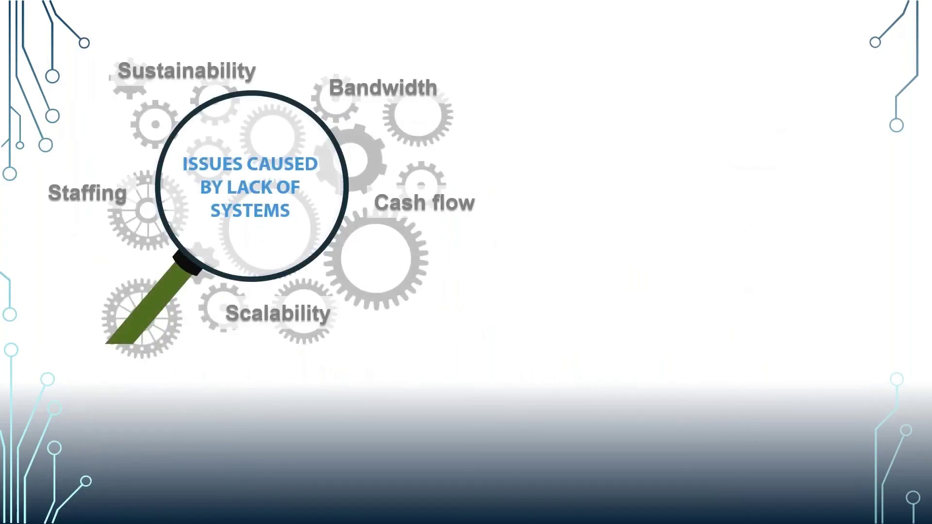
key("Escape")
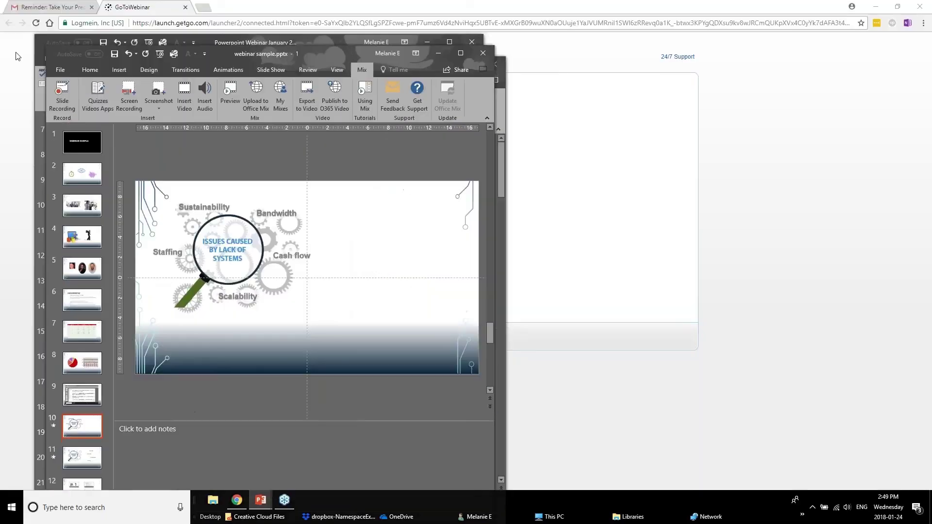
Step: Open the slide recording view on the magnifying-glass slide and look at its slide notes
left_click(62, 97)
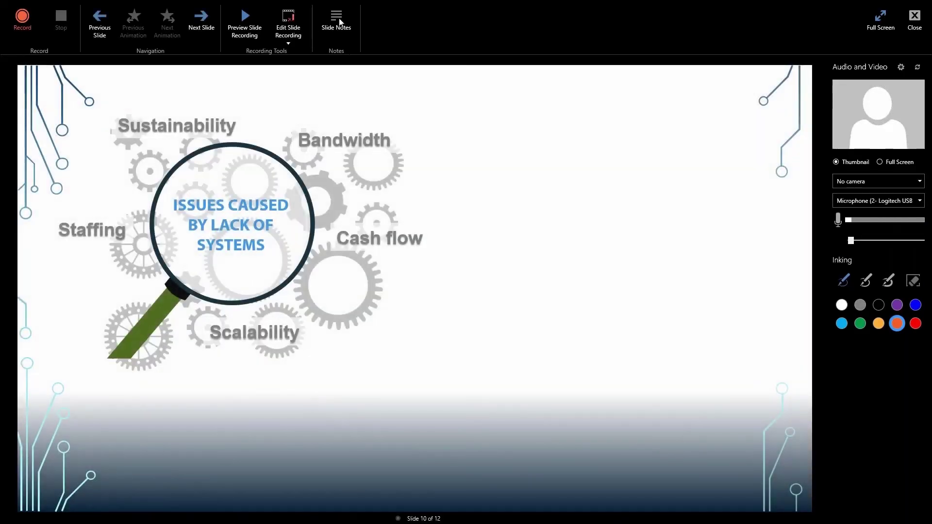
left_click(340, 22)
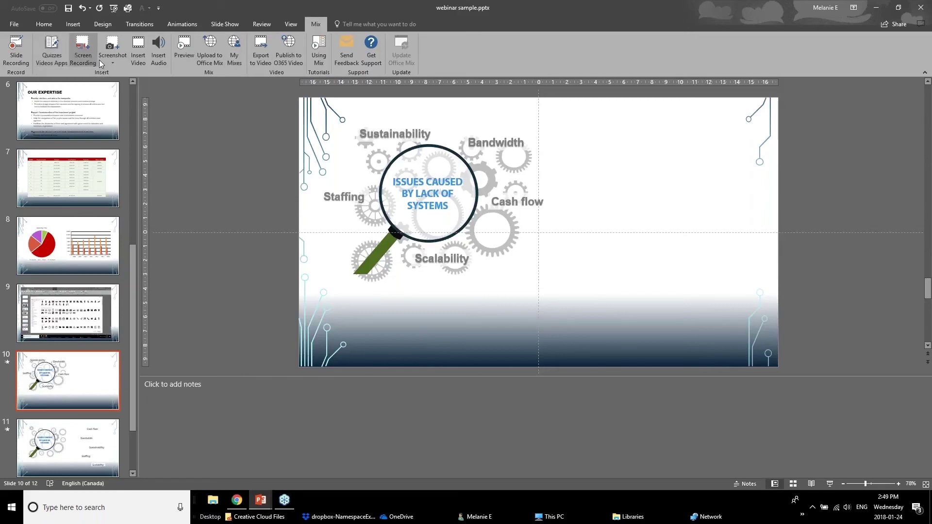
Step: Review the Lab Office Add-ins available for quizzes, videos and apps, and close the list without adding any
left_click(51, 58)
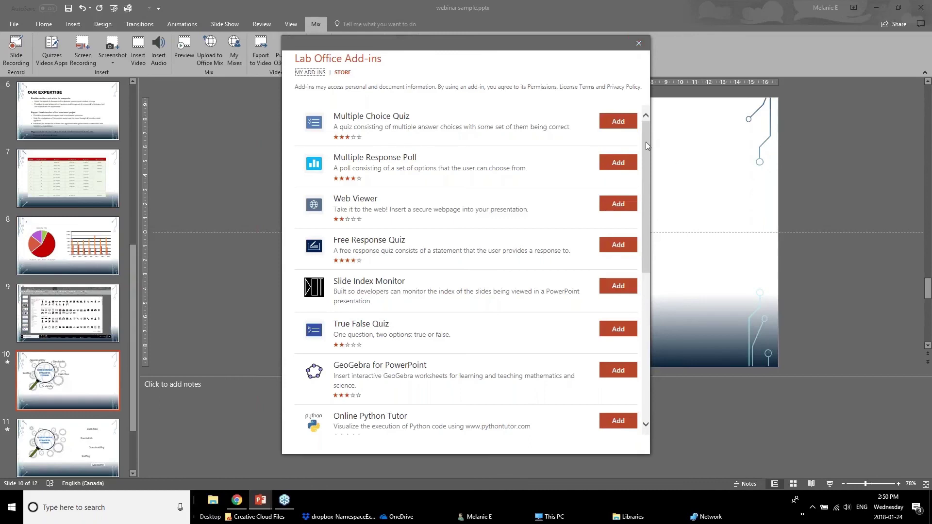
left_click(641, 42)
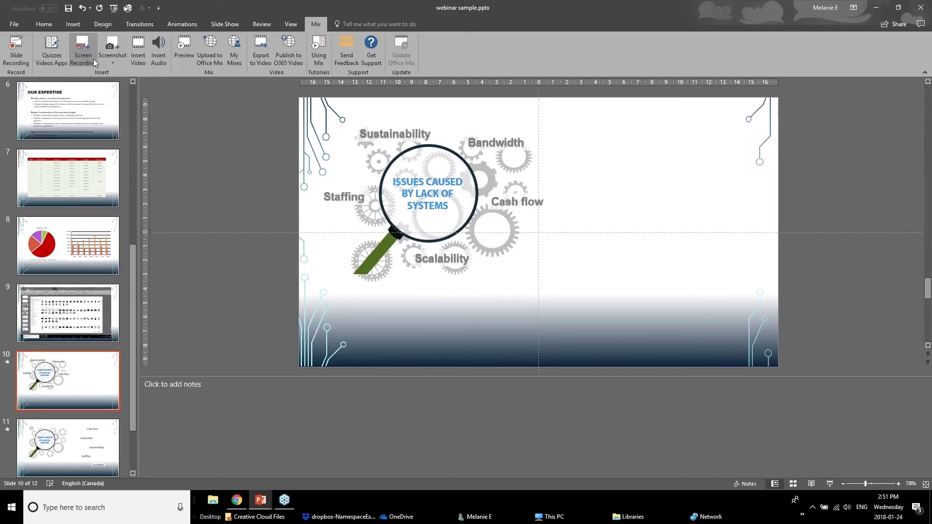
Step: Insert a screen clipping of the webinar presentation window showing the New MIX Extension slide onto slide 10
left_click(112, 55)
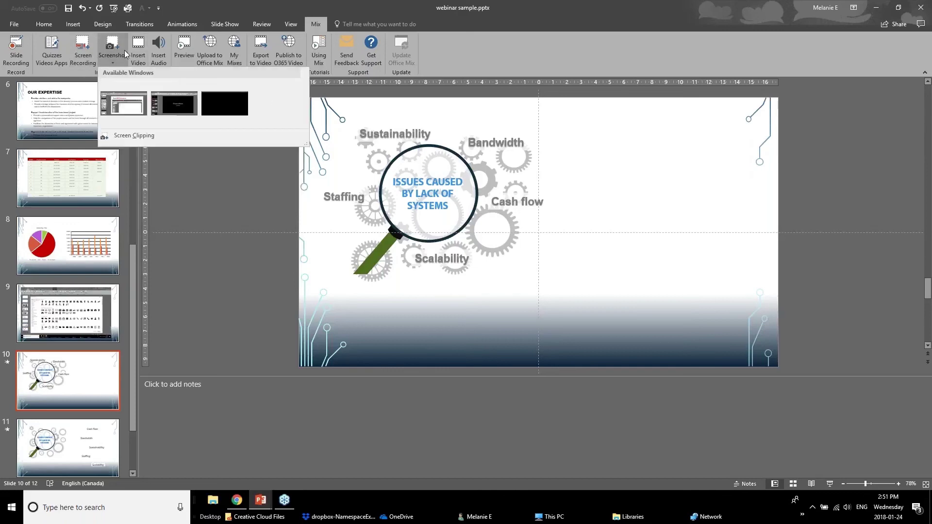
left_click(140, 136)
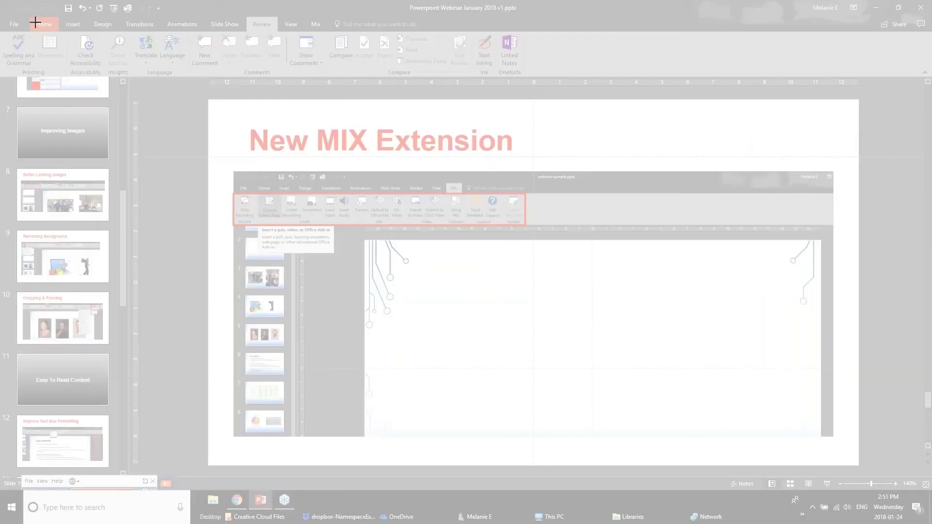
left_click_drag(23, 12, 878, 474)
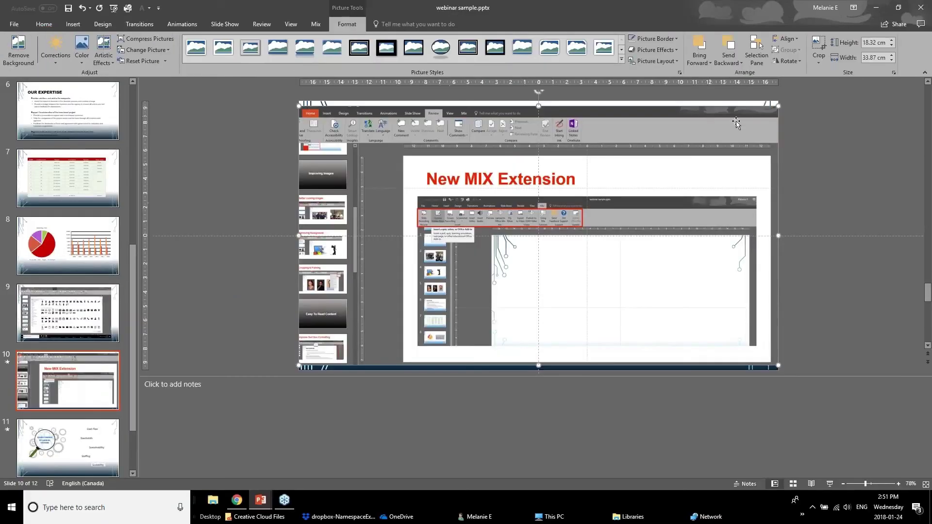
Step: Scale the clipped screenshot down to about 28.28 cm wide by 15.3 cm high and move it toward the slide's centre
left_click_drag(775, 103, 699, 147)
left_click_drag(579, 250, 624, 222)
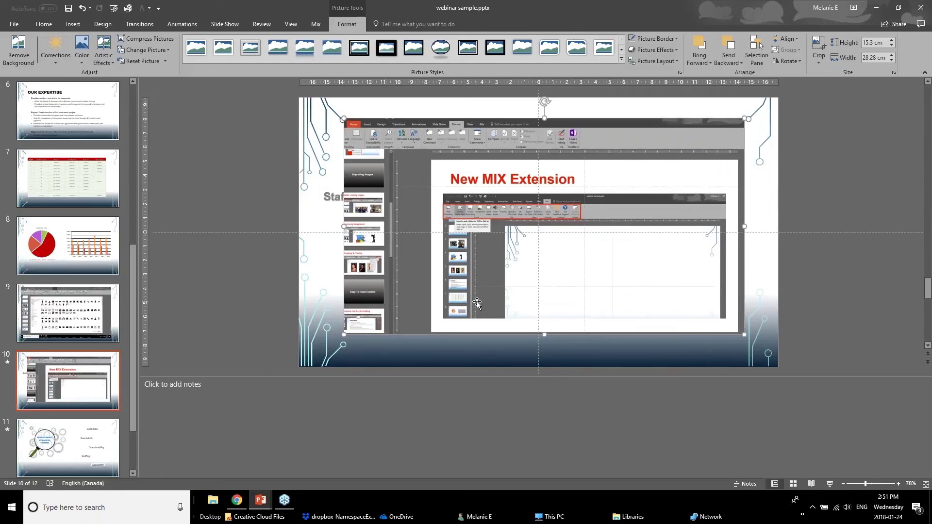
Step: Switch to Powerpoint Webinar January 2018 v1.pptx and go to the Zoom Feature slide
left_click(263, 505)
left_click(171, 459)
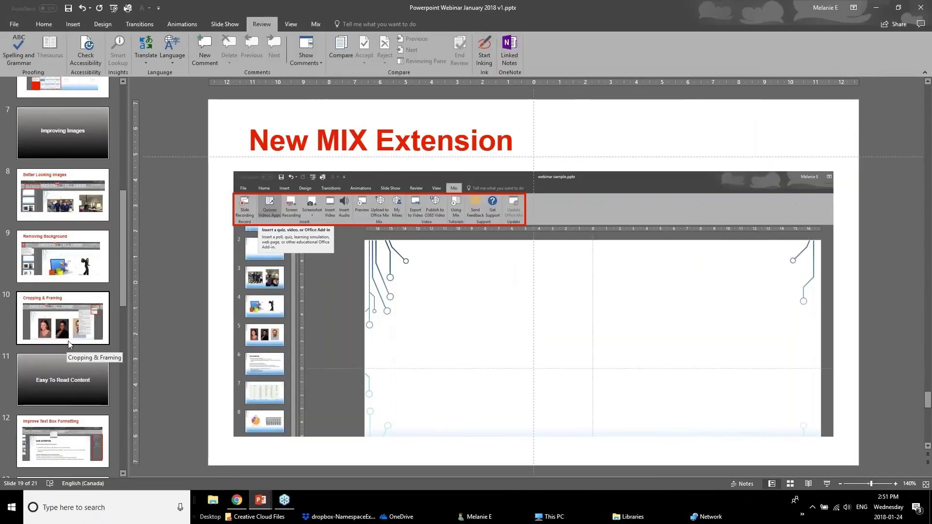
scroll(67, 376, "down", 5)
left_click(67, 376)
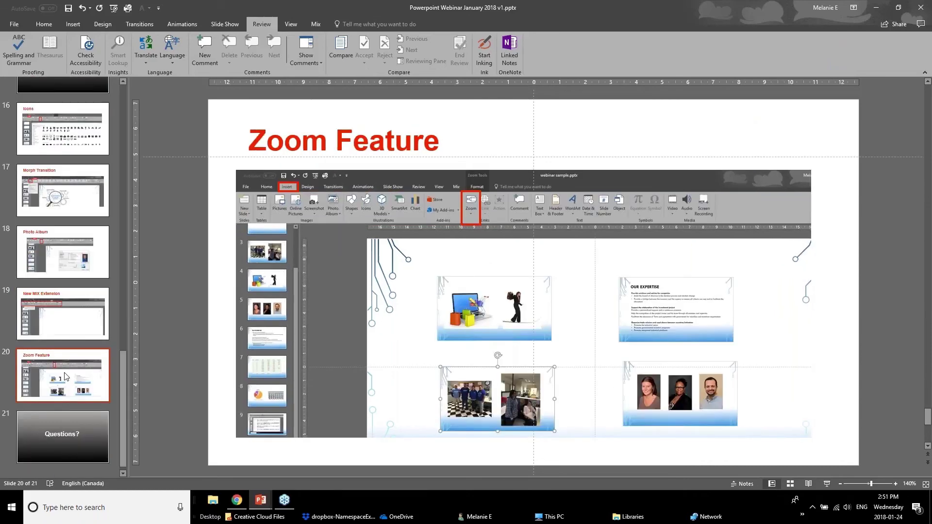